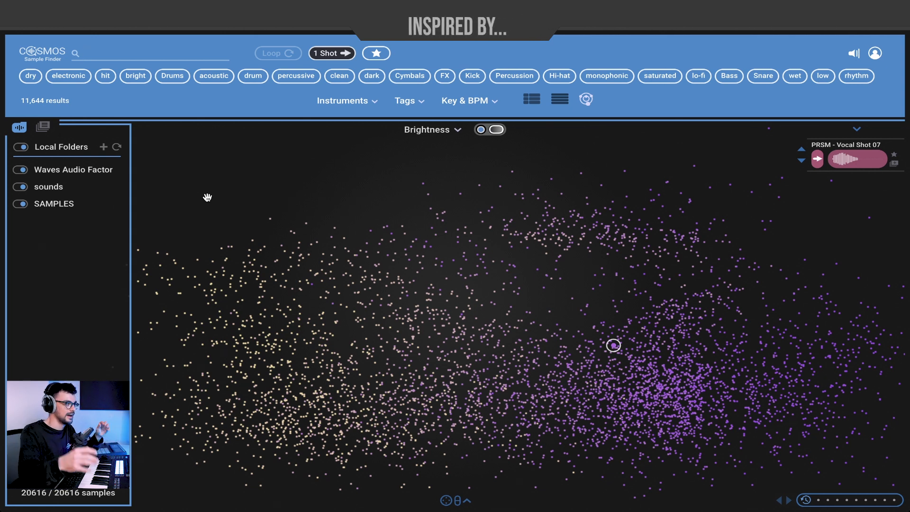
Step: Isolate the Waves Audio Factory Pack folder's samples and re-enable all local folders
click(79, 171)
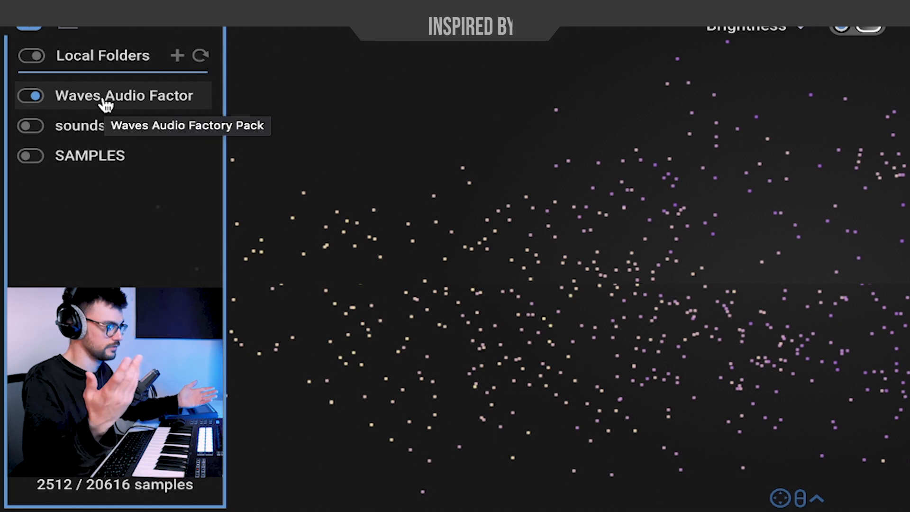
click(56, 136)
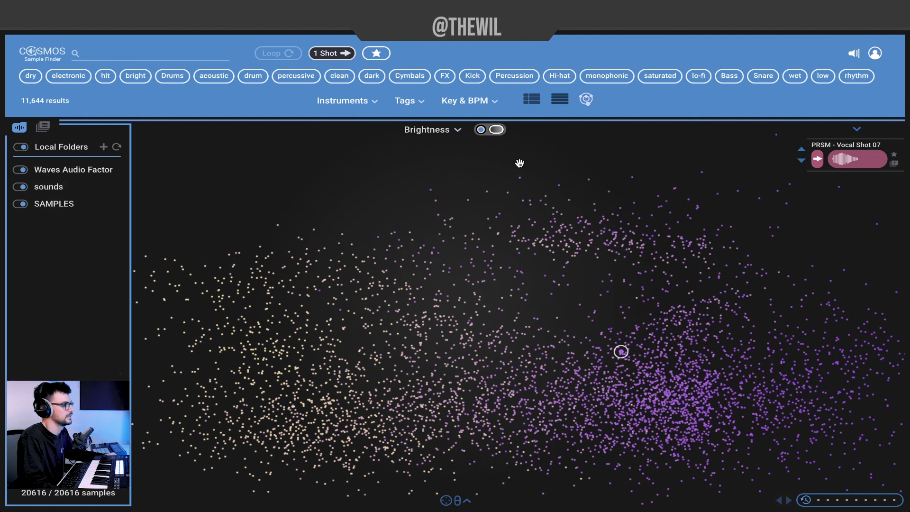
Step: Browse the samples in the compact list view and the detailed waveform list view
click(565, 104)
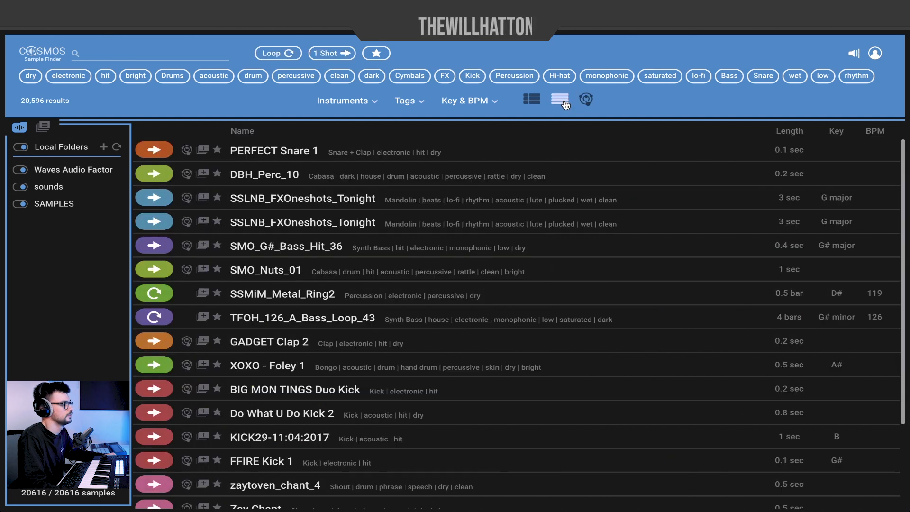
click(533, 102)
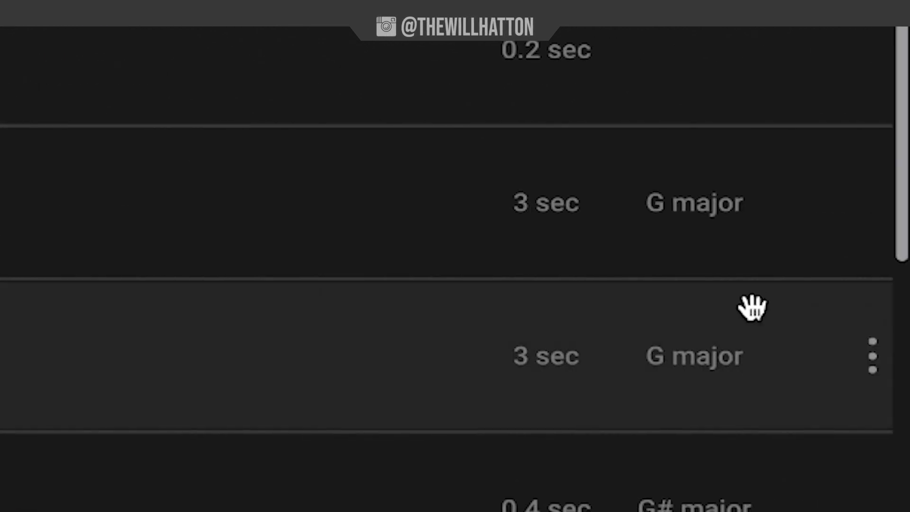
scroll(478, 347, down, 5)
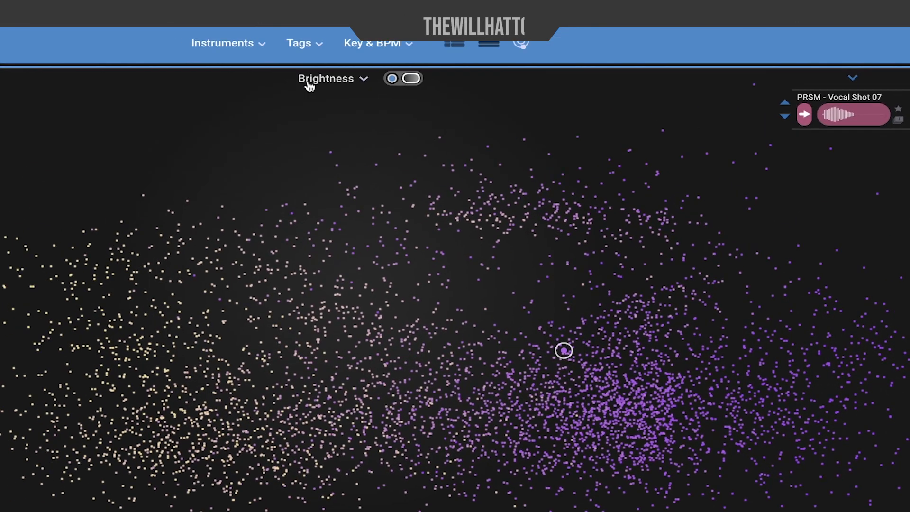
Step: Group the sample map by Instrument and audition several samples in the orange clap clusters
click(309, 87)
click(331, 187)
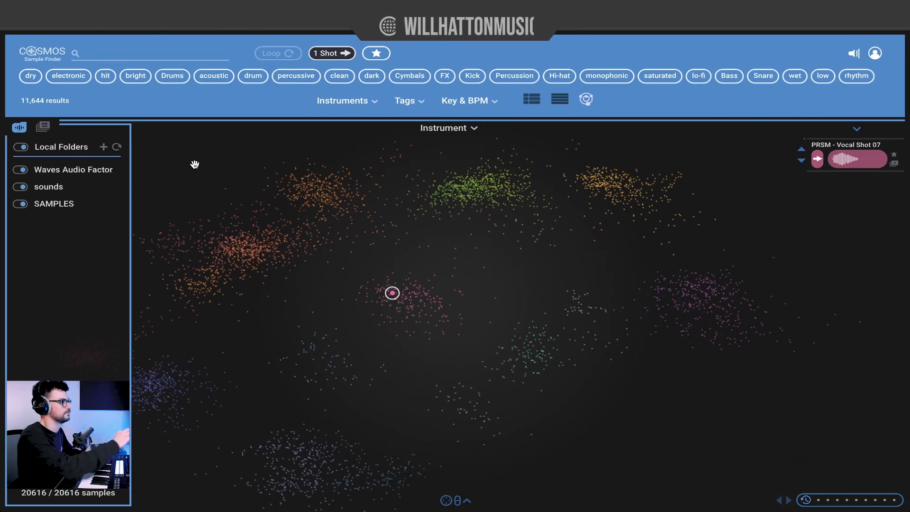
scroll(194, 165, up, 3)
scroll(194, 165, up, 4)
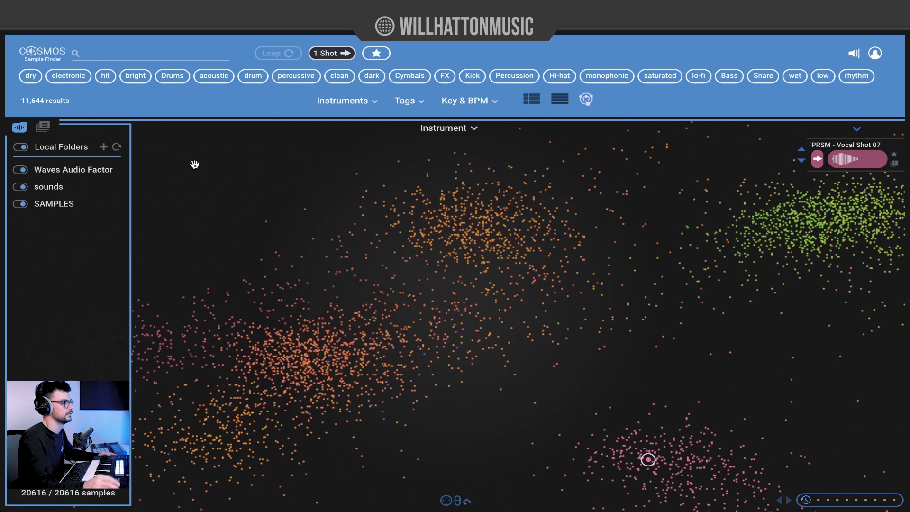
click(501, 205)
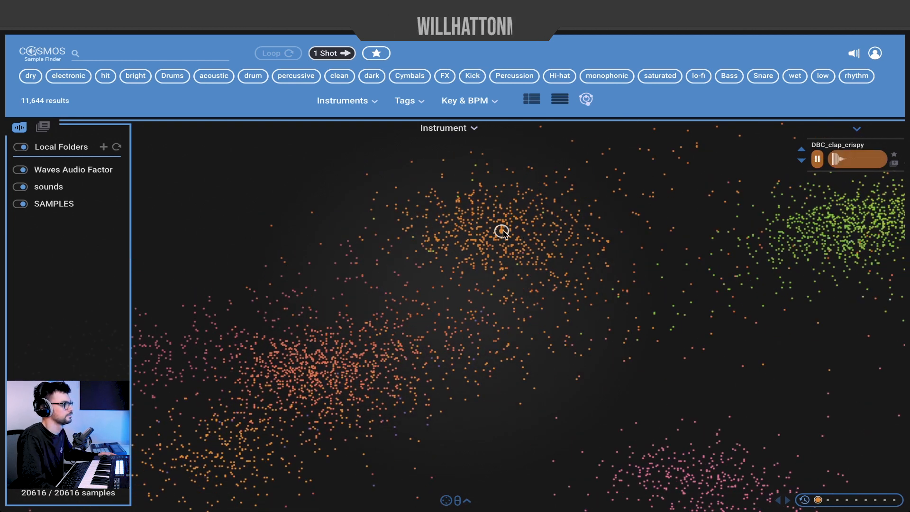
mouse_move(469, 222)
mouse_down()
mouse_move(487, 232)
mouse_move(474, 243)
mouse_move(511, 220)
mouse_up()
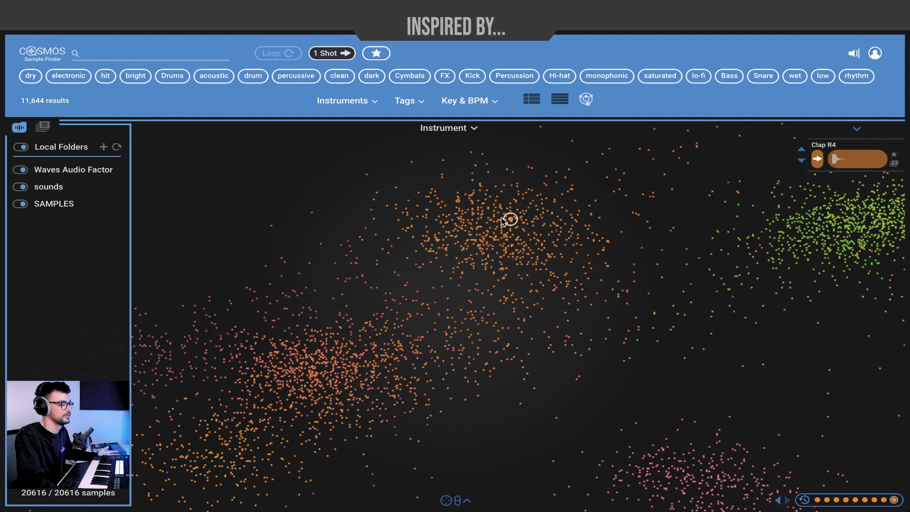
drag(278, 375, 278, 390)
click(266, 409)
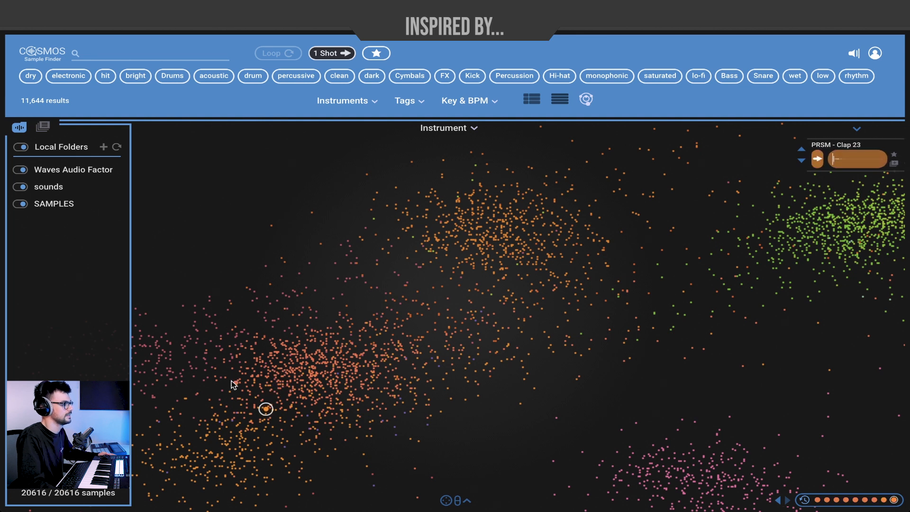
Step: Audition samples from the green piano, pink, grey-purple synth and blue 808 bass clusters on the instrument map
scroll(713, 357, down, 5)
click(687, 391)
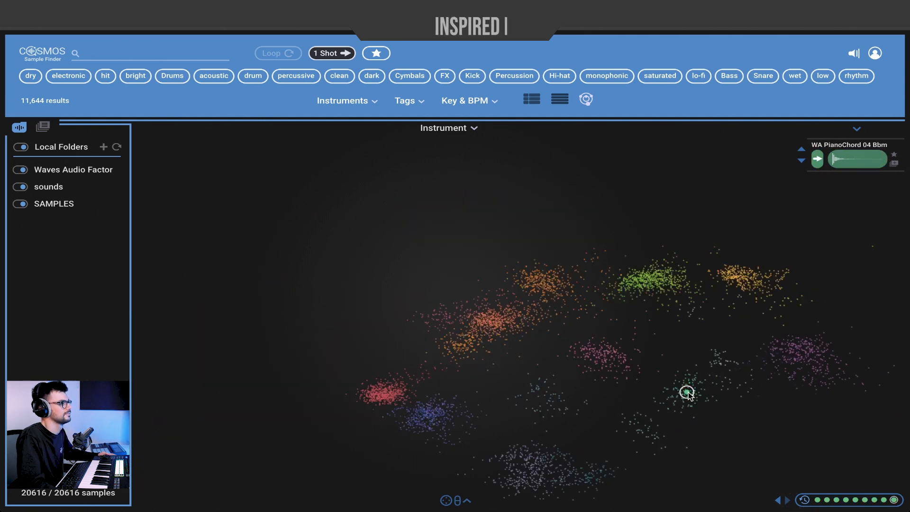
click(603, 356)
click(605, 361)
click(517, 469)
click(522, 478)
click(518, 483)
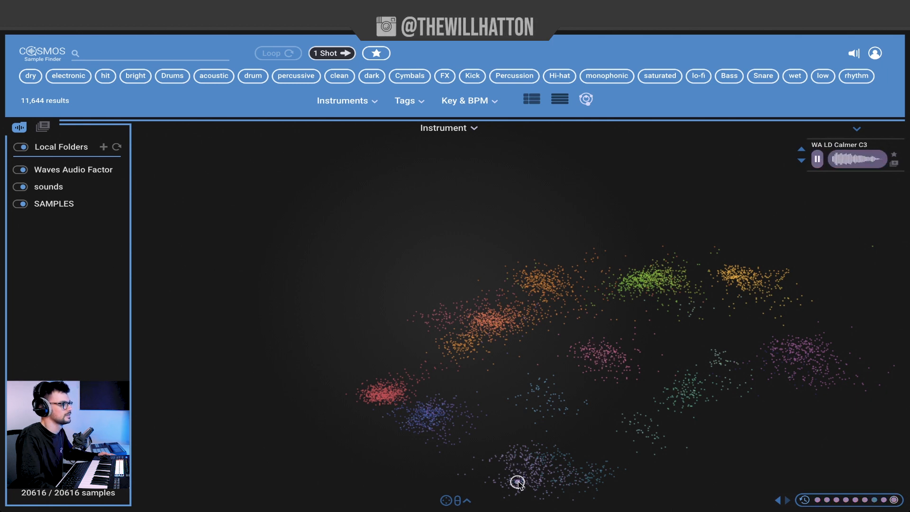
click(429, 416)
click(417, 416)
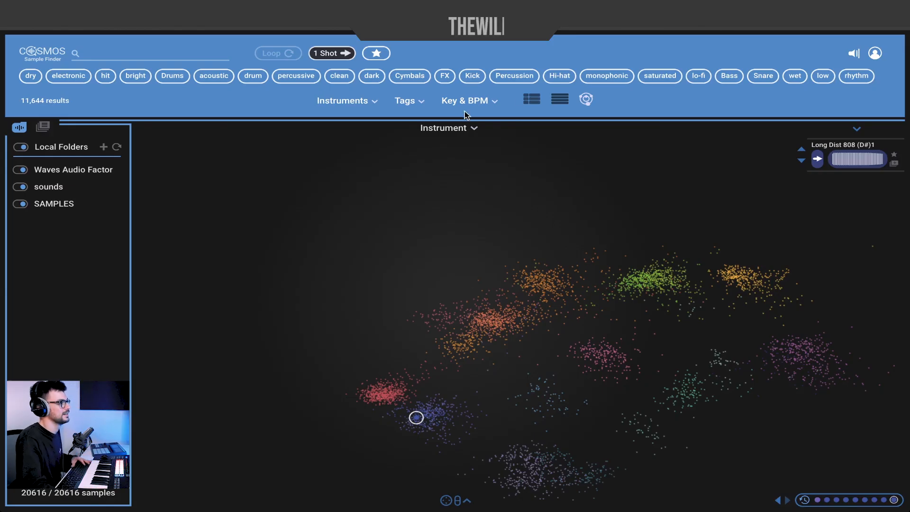
Step: Show the samples as a compact list and filter them by the lo-fi and Drums tags
click(560, 99)
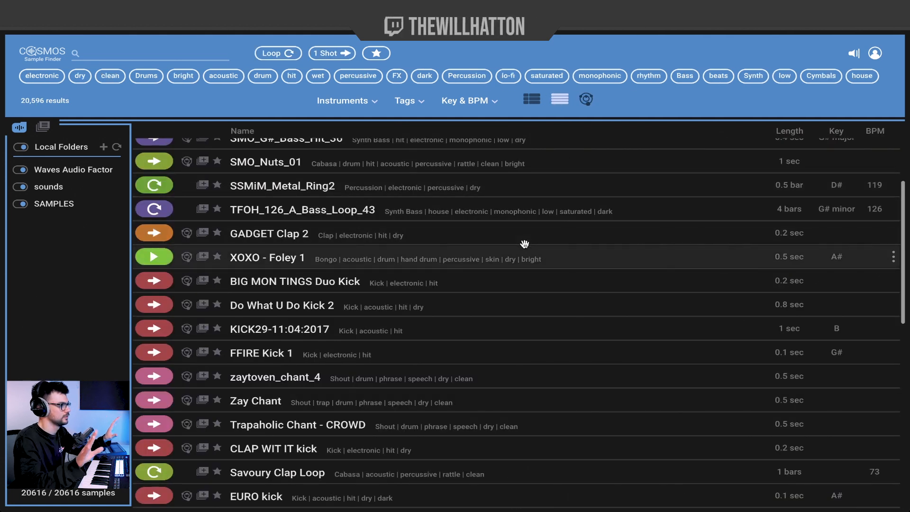
drag(3, 107, 621, 140)
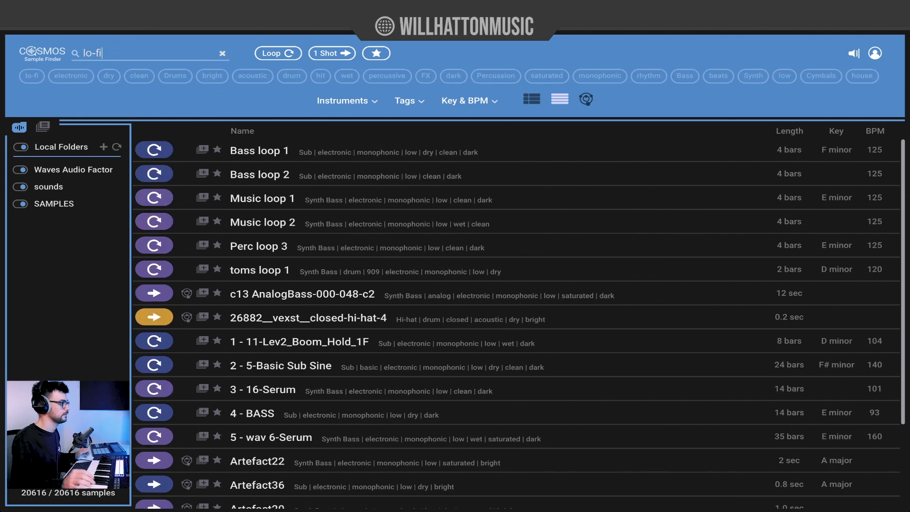
key(Return)
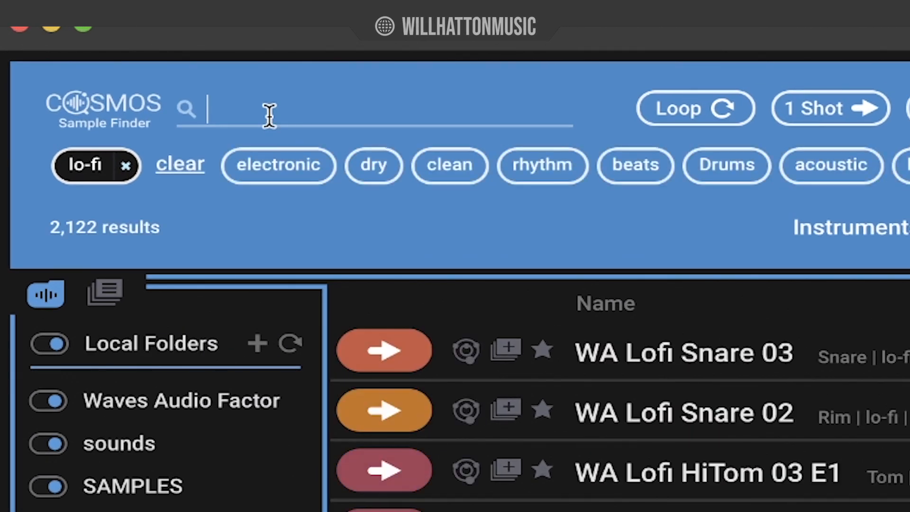
text(drum)
key(Return)
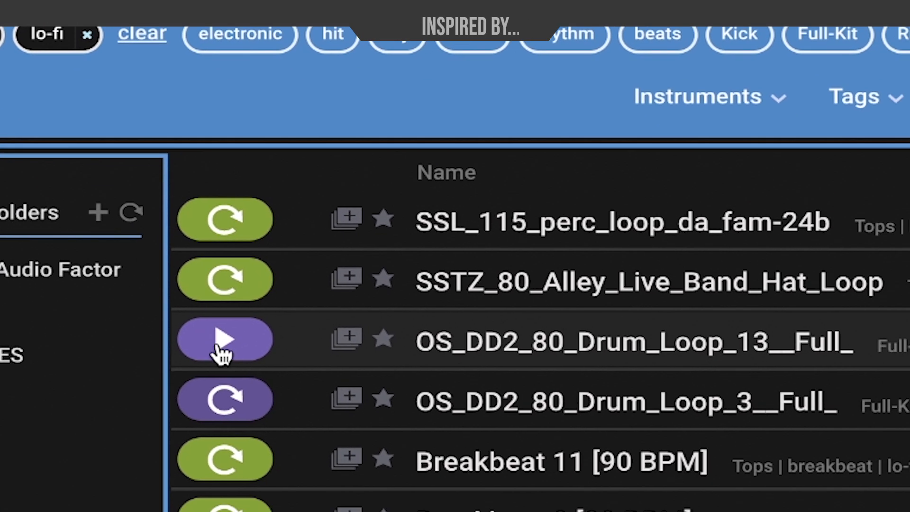
Step: Audition the lo-fi loops OS_DD2_80_Drum_Loop_13__Full_, OS_DD2_80_Drum_Loop_3__Full_ and Breakbeat 11 [90 BPM]
click(380, 470)
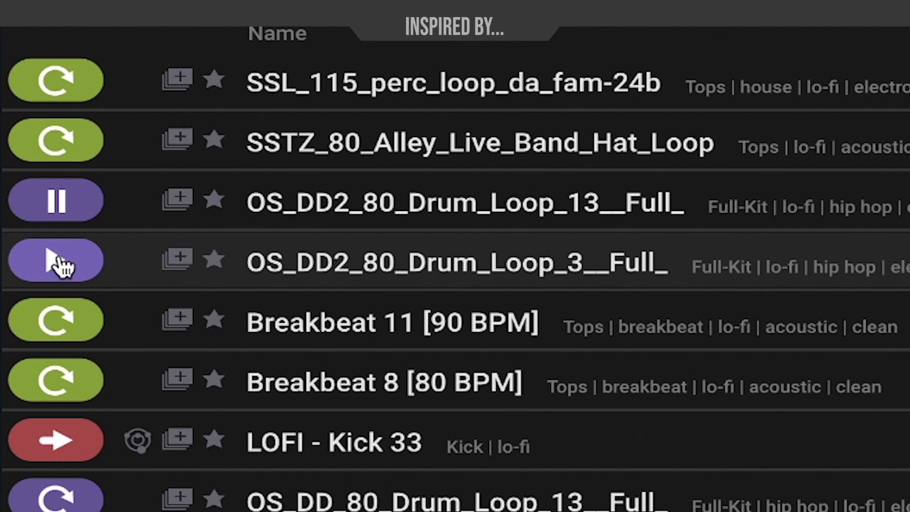
click(57, 261)
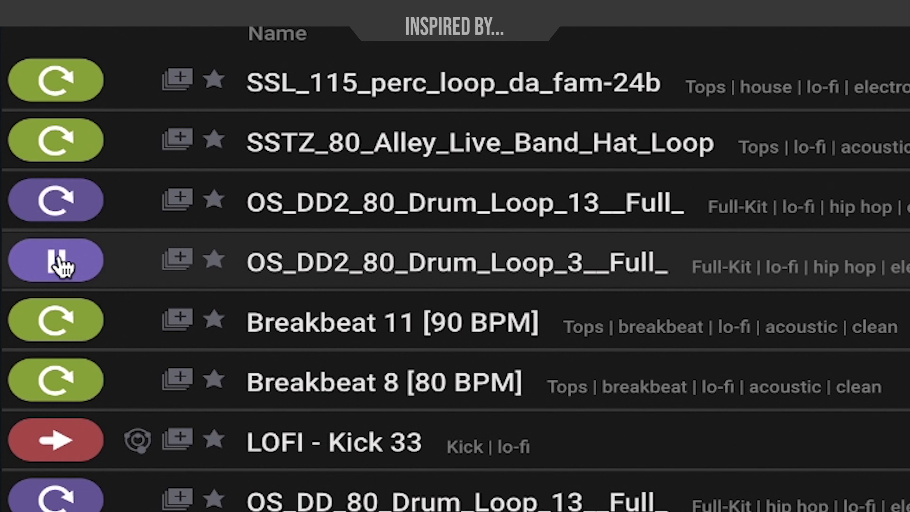
click(69, 325)
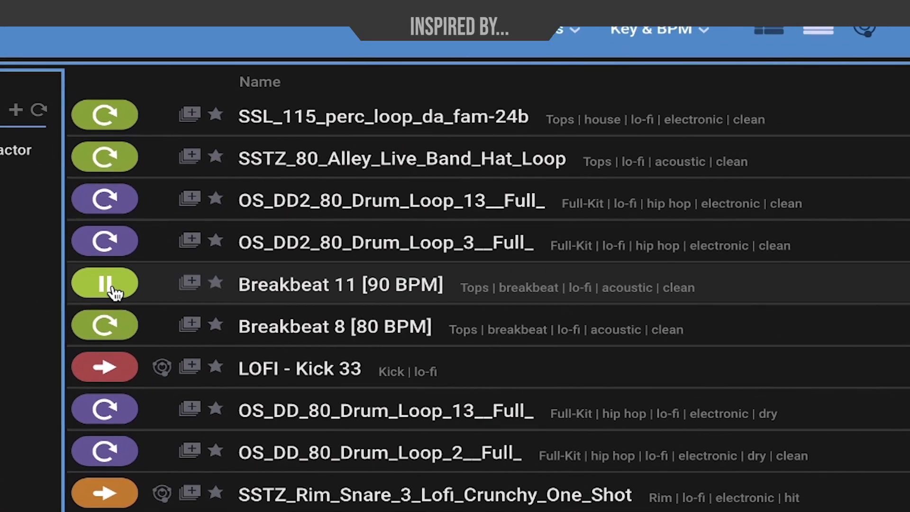
click(113, 293)
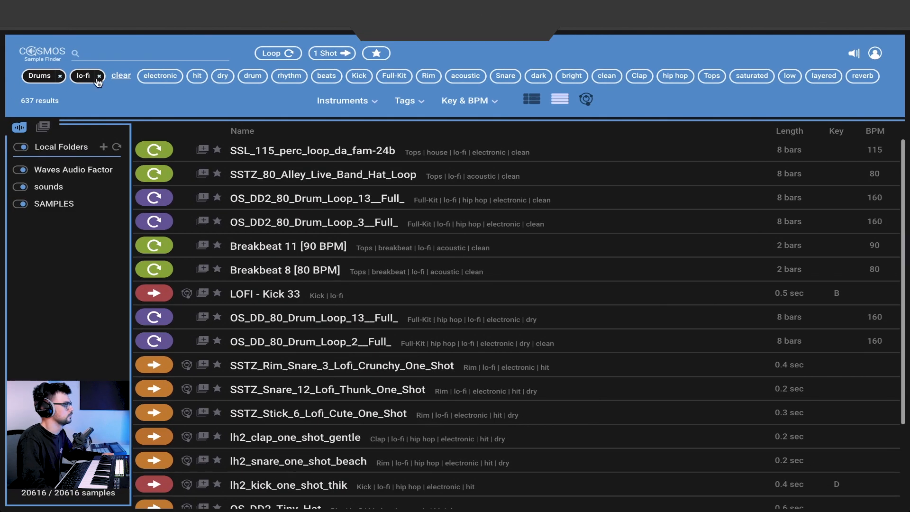
Step: Remove the lo-fi tag from the filter and search the Drums samples for "distort"
click(97, 77)
click(100, 50)
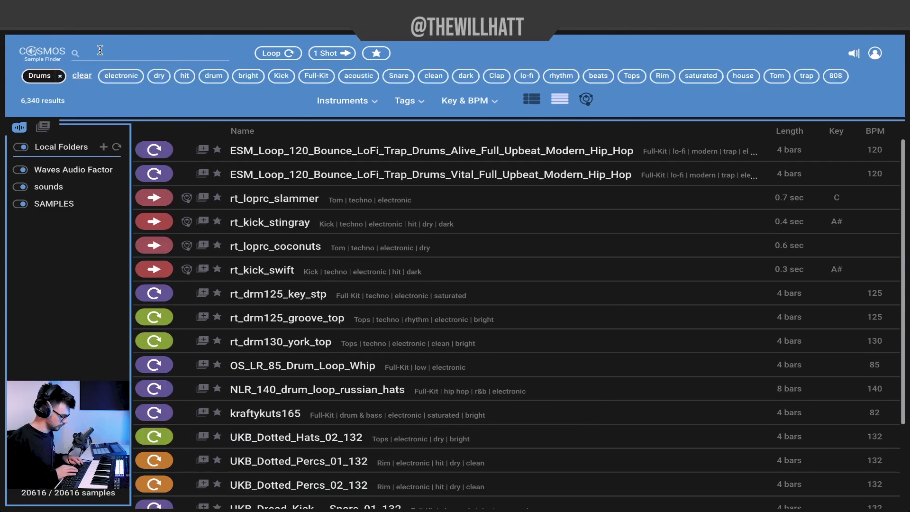
text(distort)
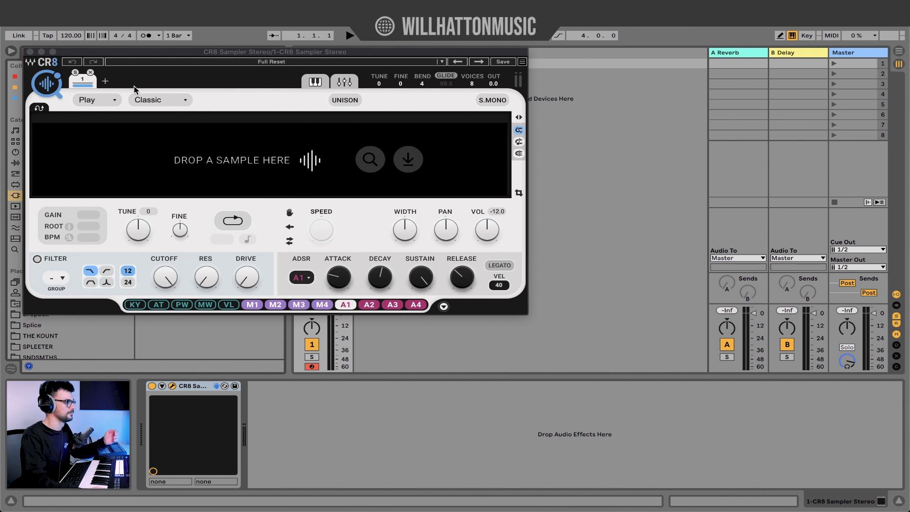
Step: Open COSMOS from the CR8 Sampler, display its samples in the detailed waveform list and close it
click(56, 83)
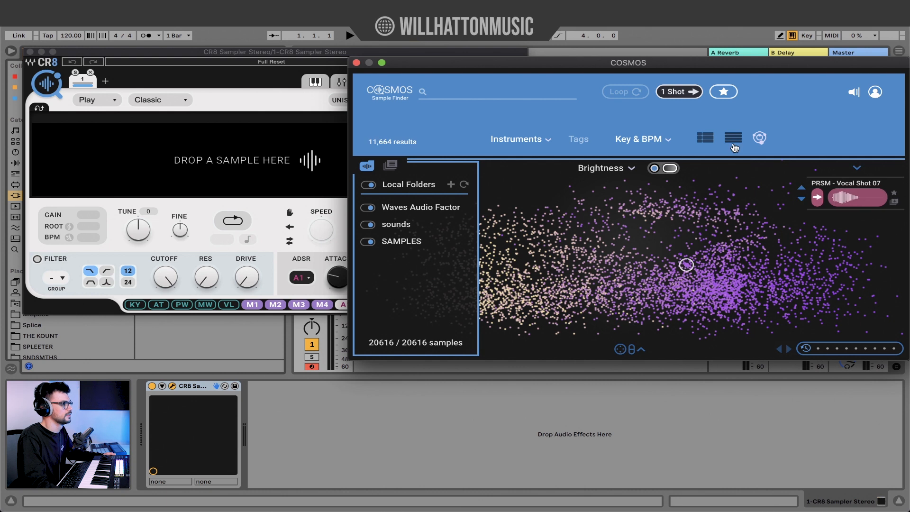
click(707, 138)
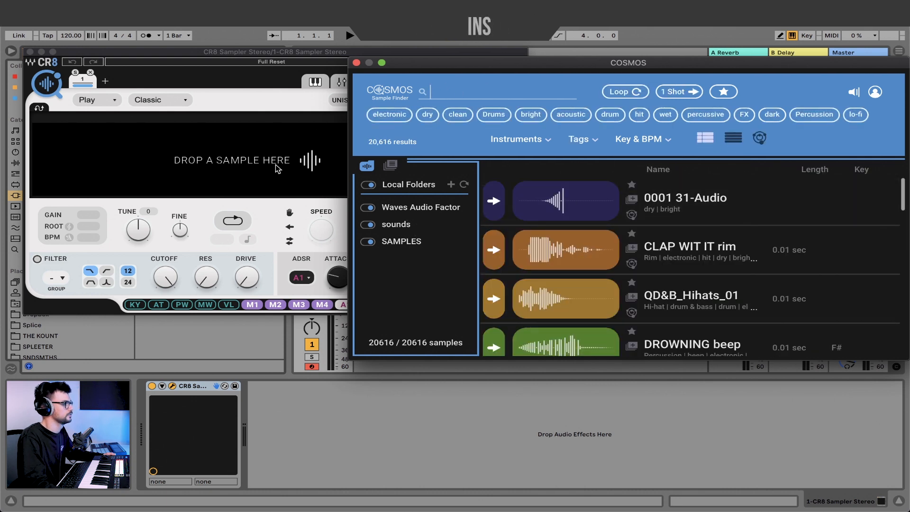
click(357, 63)
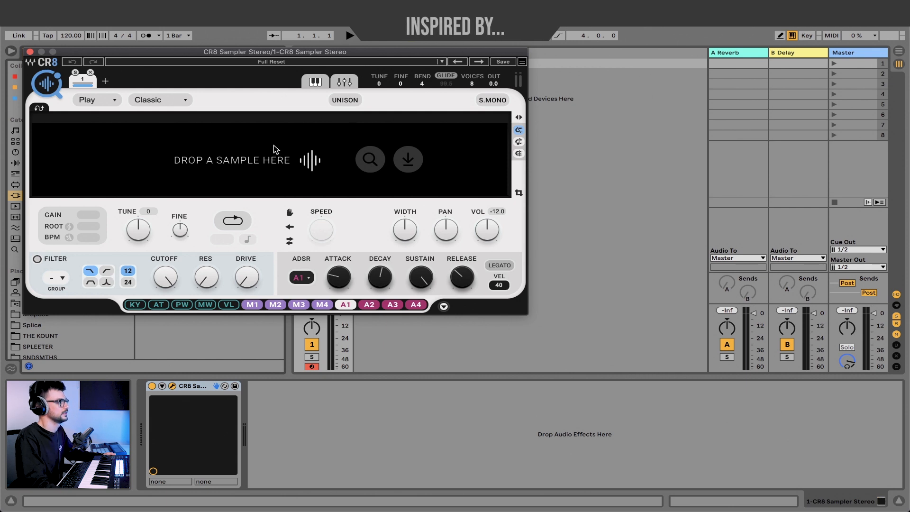
Step: Filter the sampler's COSMOS browser by the Pad tag and audition several pad loops, including the SO_JB_89_synth ones
drag(195, 51, 332, 94)
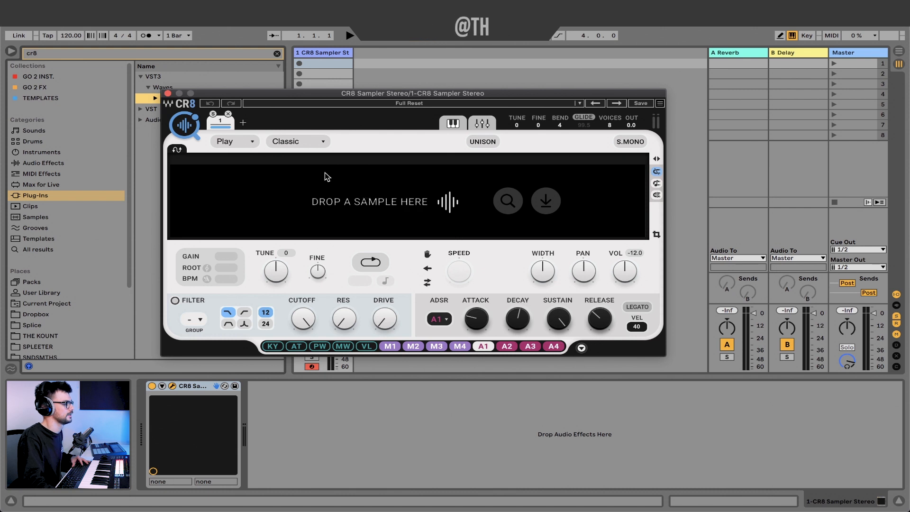
click(195, 126)
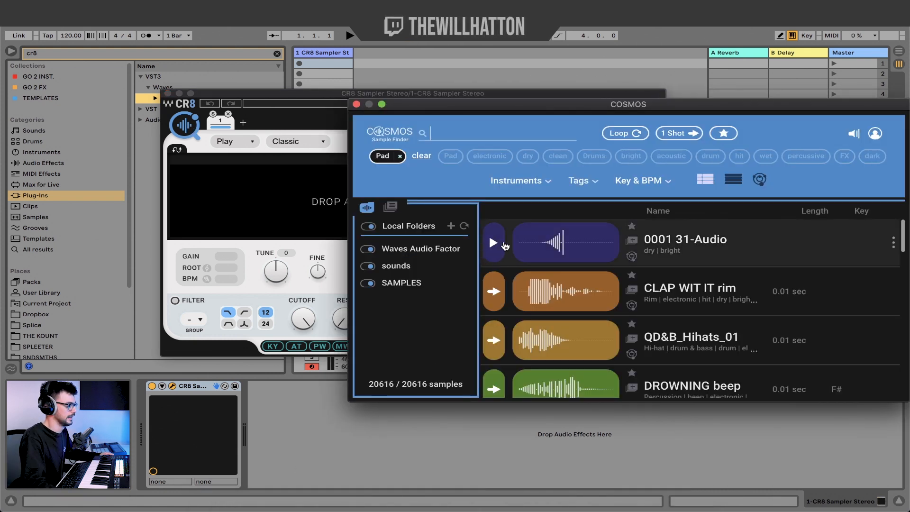
click(494, 243)
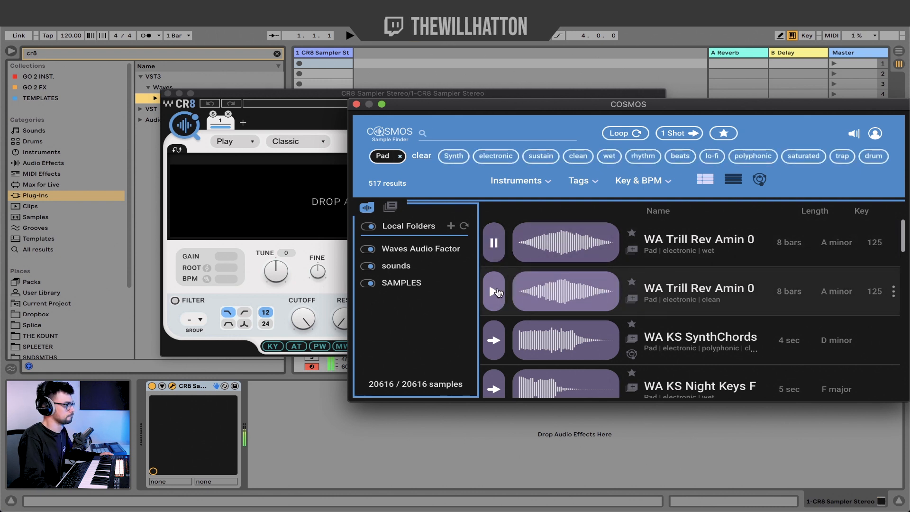
scroll(497, 289, down, 10)
click(499, 271)
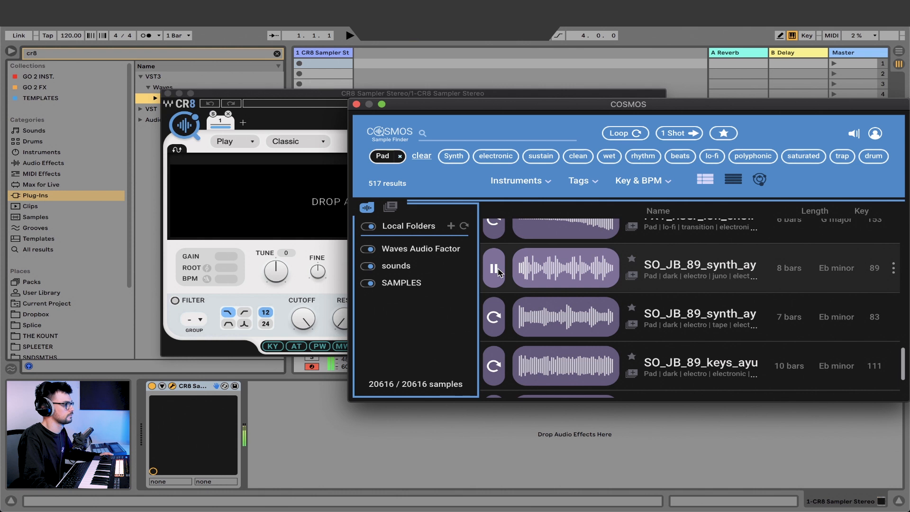
click(495, 317)
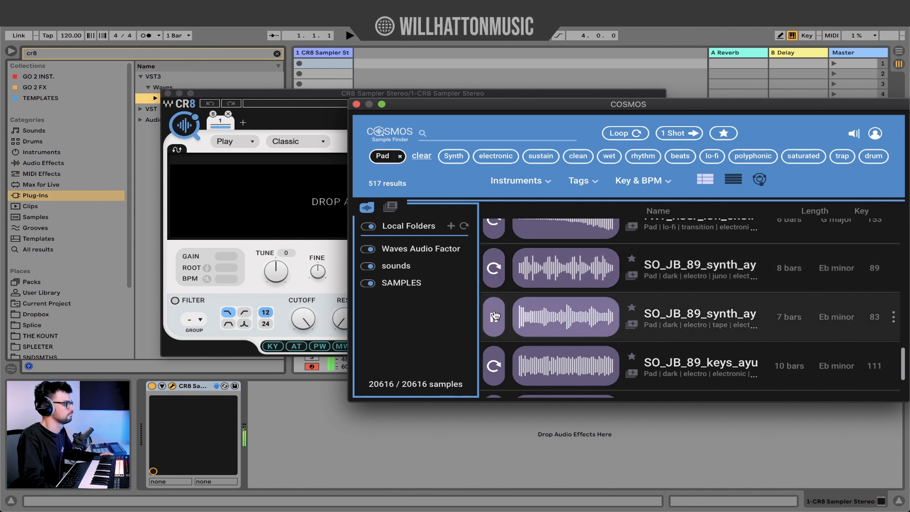
Step: Load the 7-bar Eb minor SO_JB_89 tape synth loop into the CR8 Sampler and set its scheme to Melodic
drag(556, 314, 296, 236)
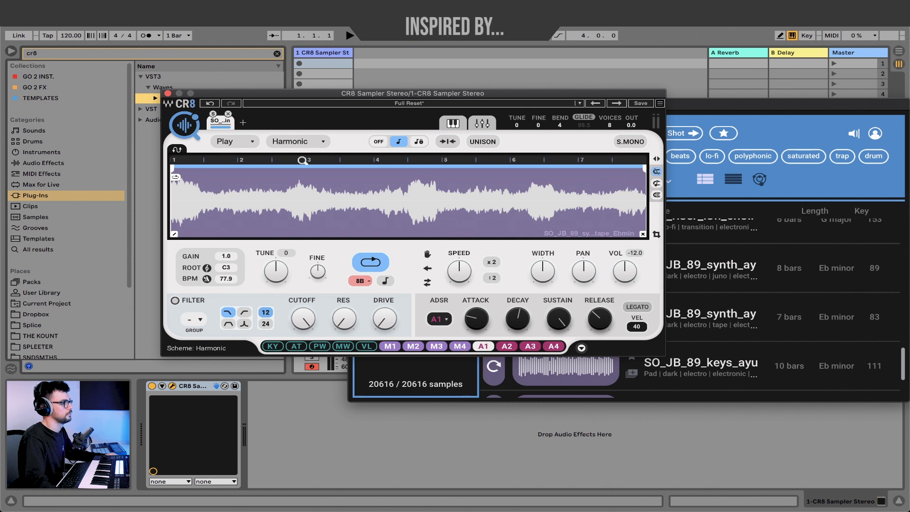
click(706, 108)
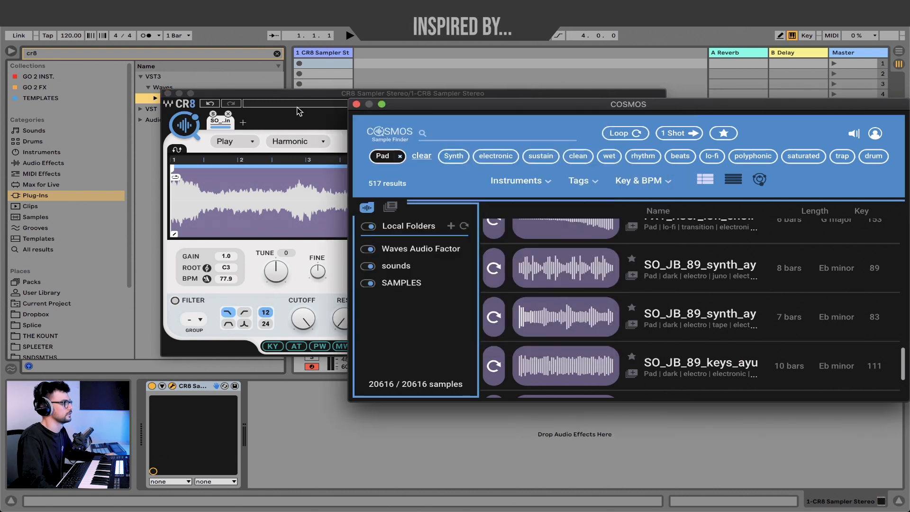
click(295, 114)
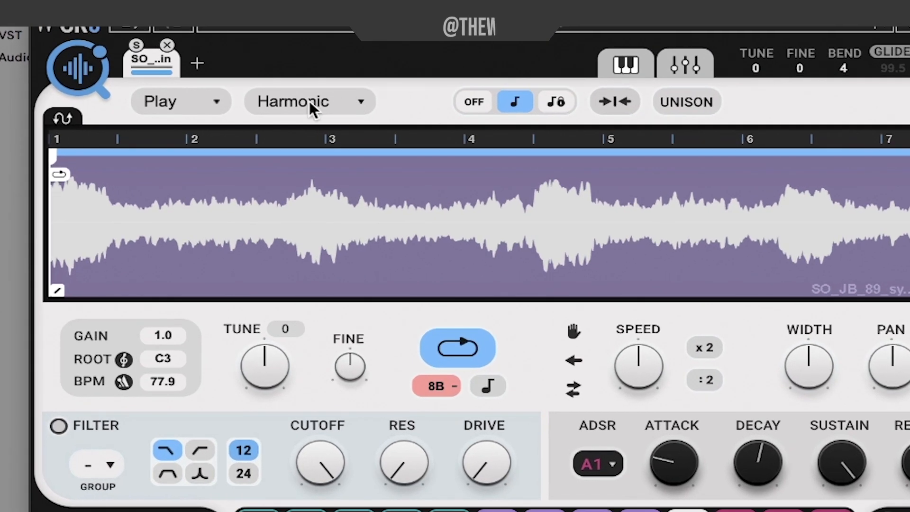
click(306, 113)
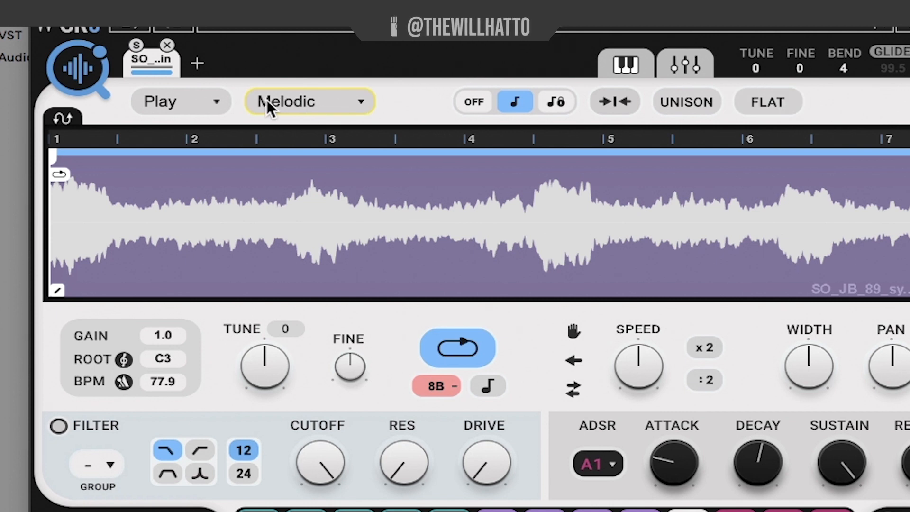
Step: Try the Voice and Beats schemes on the loaded synth loop and set its scheme to Classic
click(301, 98)
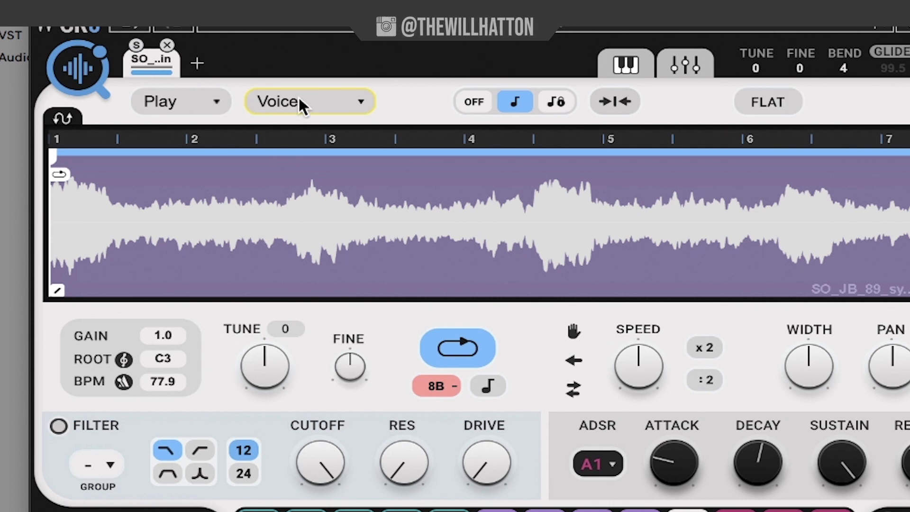
click(298, 96)
click(298, 97)
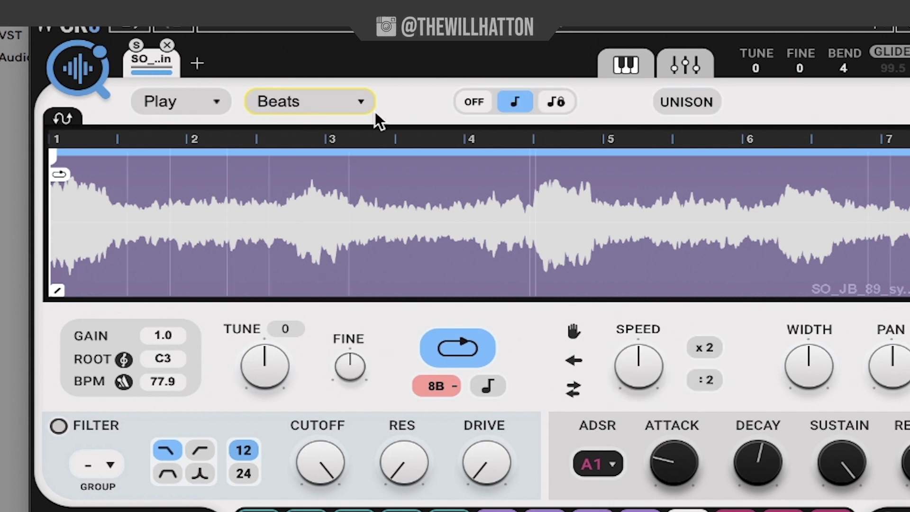
click(301, 101)
click(306, 102)
click(306, 102)
click(306, 102)
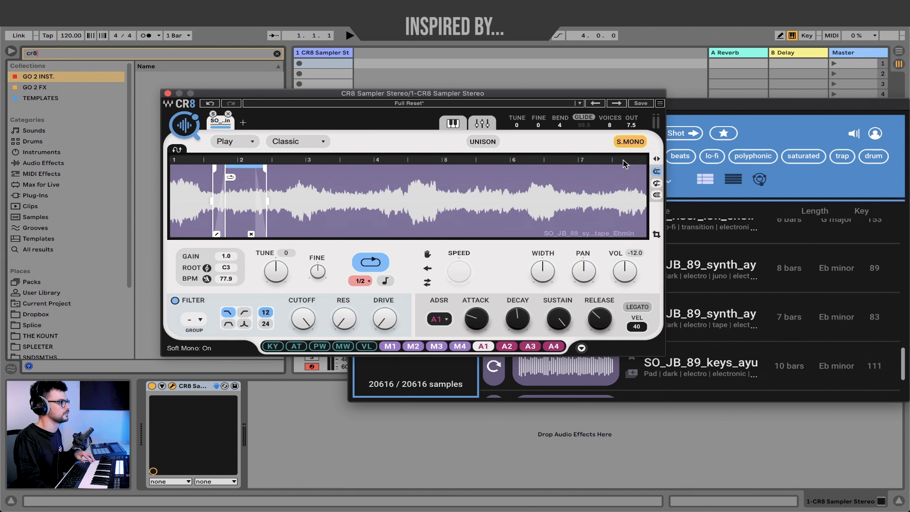
Step: Slightly narrow the synth sample's width and offset its pan, and switch Soft Mono off
drag(542, 272, 543, 300)
drag(584, 272, 583, 308)
click(635, 144)
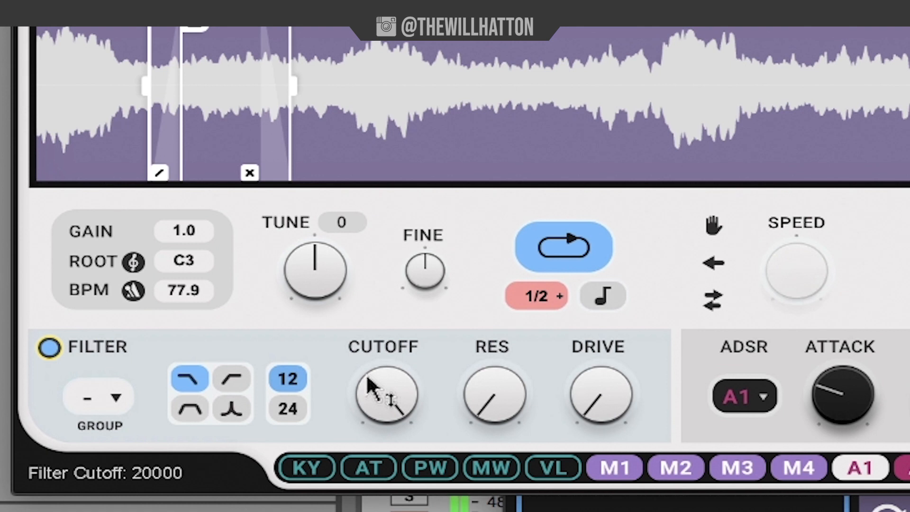
Step: Try raised filter resonance and drive on the synth sample, and return both to zero
drag(375, 389, 504, 401)
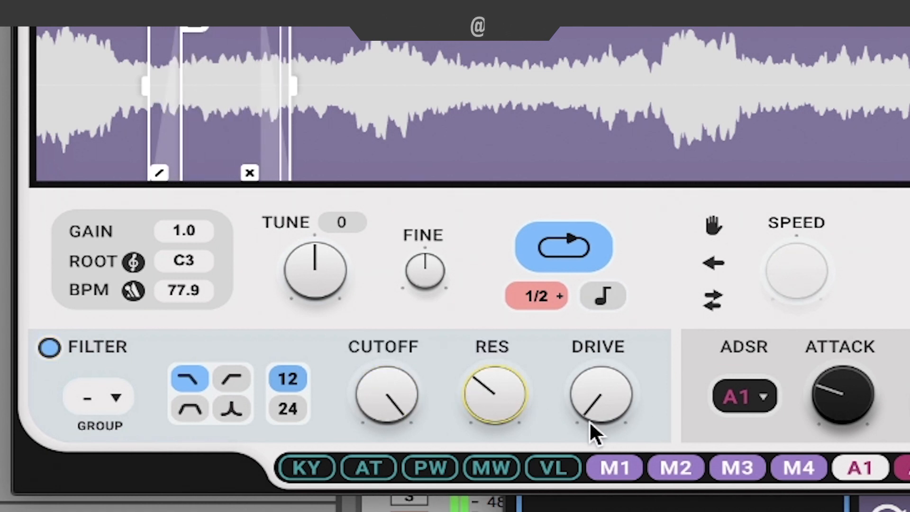
drag(601, 394, 601, 374)
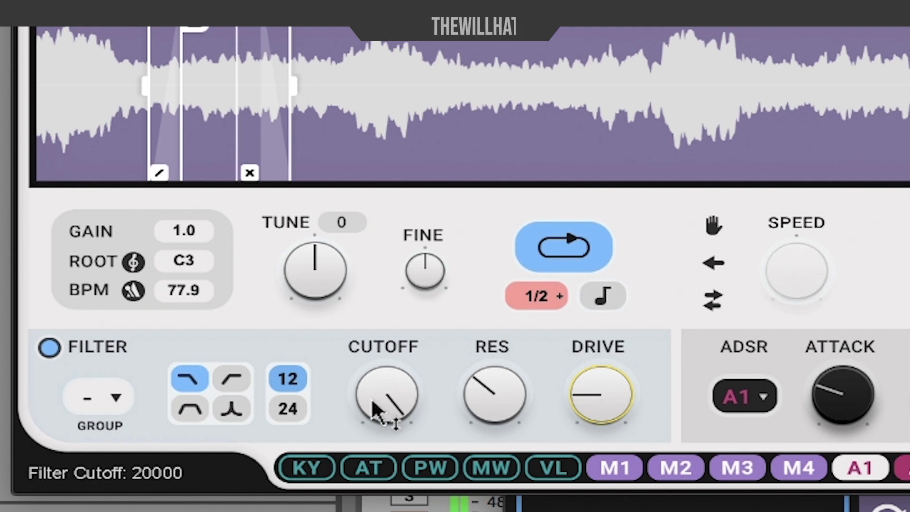
drag(372, 412, 372, 427)
drag(387, 395, 393, 373)
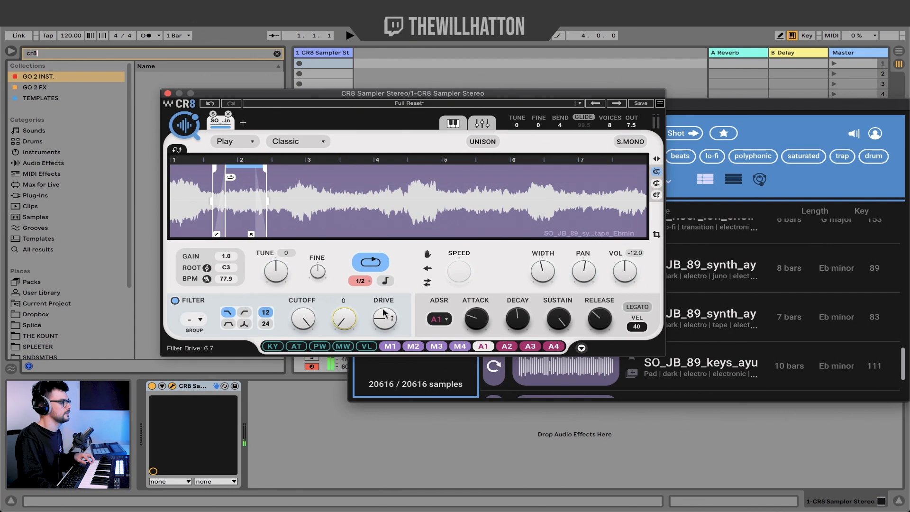
drag(452, 336, 450, 362)
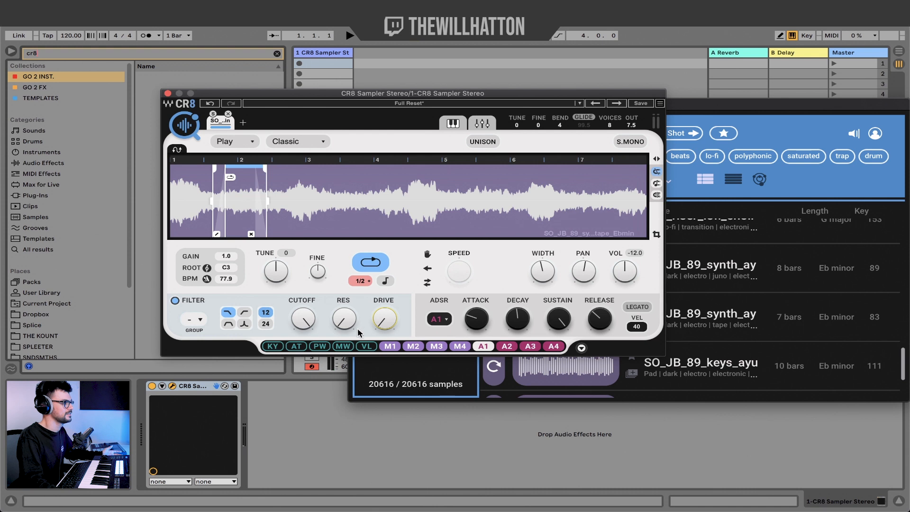
Step: Add a second sampler and search COSMOS for "vocal"
click(243, 123)
click(696, 106)
text(vocal)
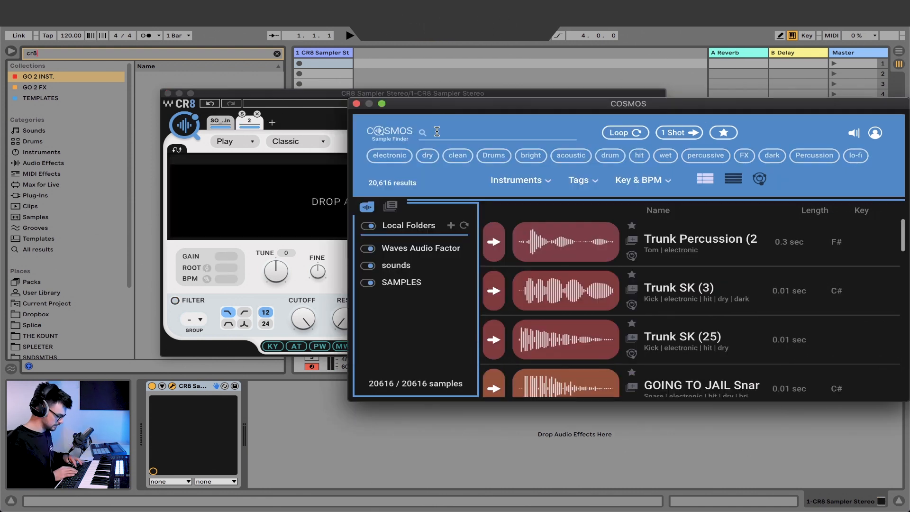
Step: Audition vocal samples and load the one-bar Bb SD_AURORA vocal loop at 110 BPM into the second sampler
click(492, 291)
click(493, 262)
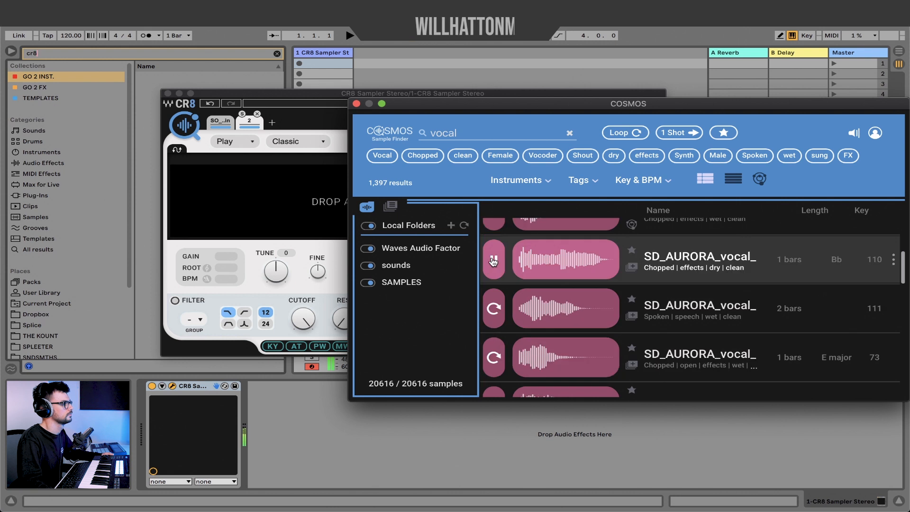
click(490, 303)
drag(522, 260, 224, 203)
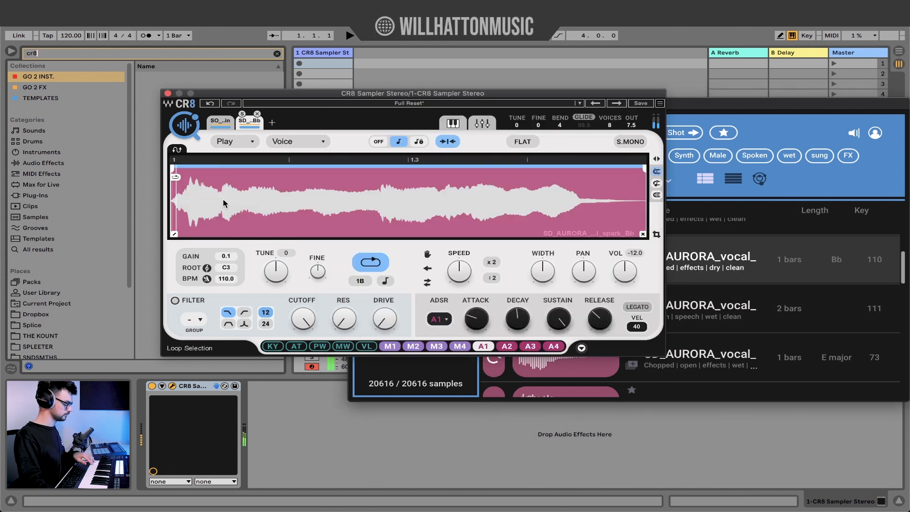
Step: Narrow the vocal sample's loop selection to about 1/8D and lengthen its crossfade
drag(173, 170, 280, 176)
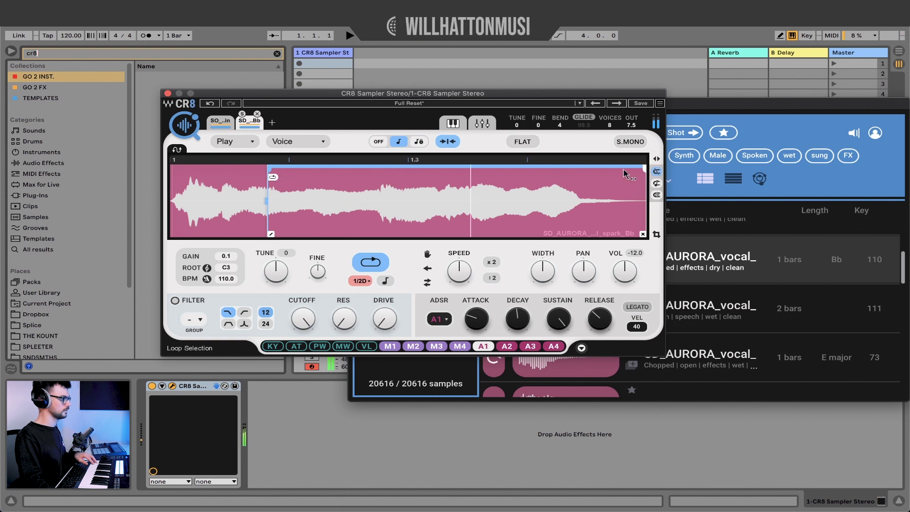
drag(644, 171, 364, 176)
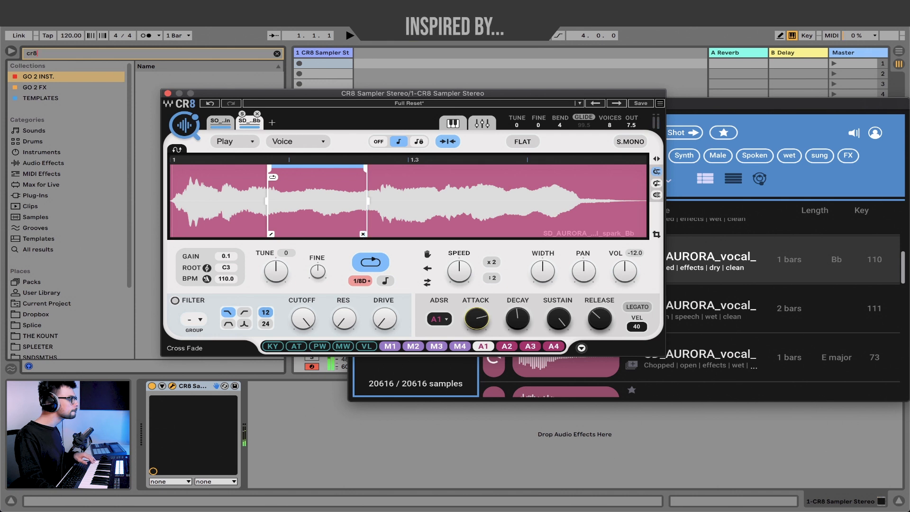
drag(363, 234, 328, 234)
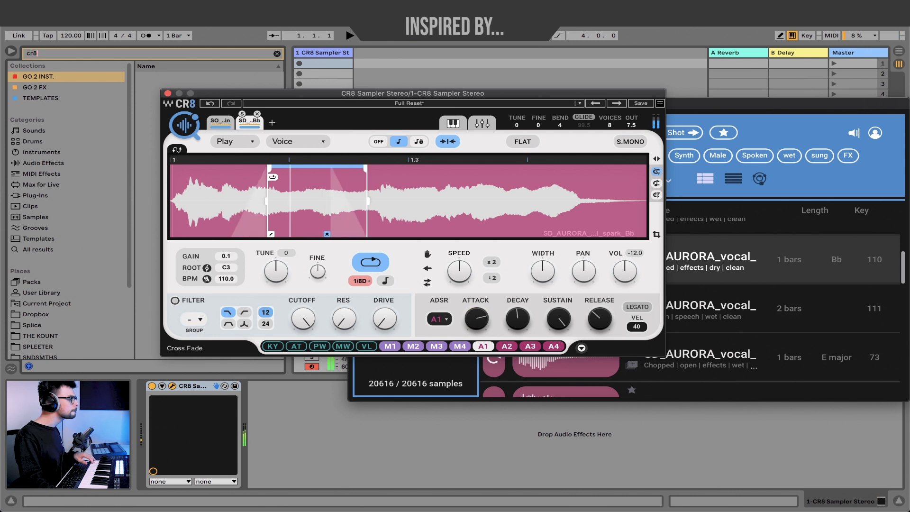
drag(272, 177, 279, 174)
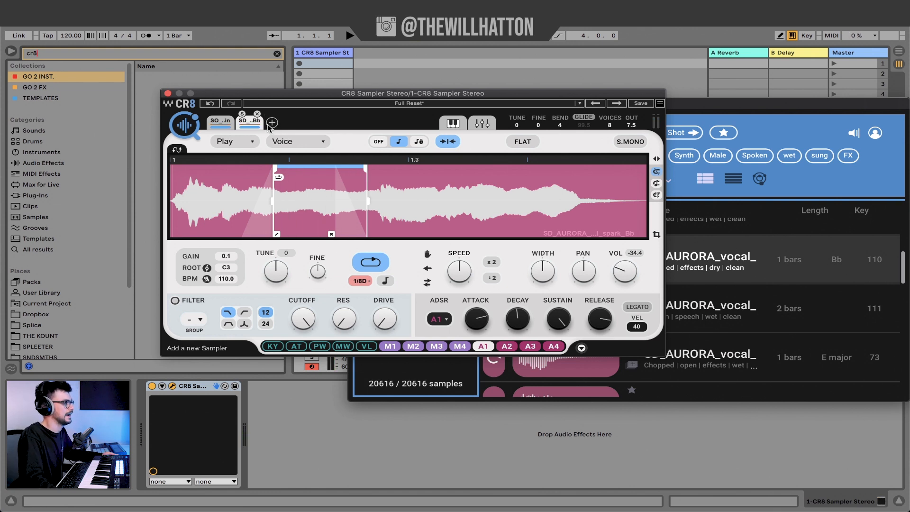
Step: Add empty samplers until there are eight, and remove samplers 3 to 8 again
click(286, 124)
click(301, 124)
click(330, 123)
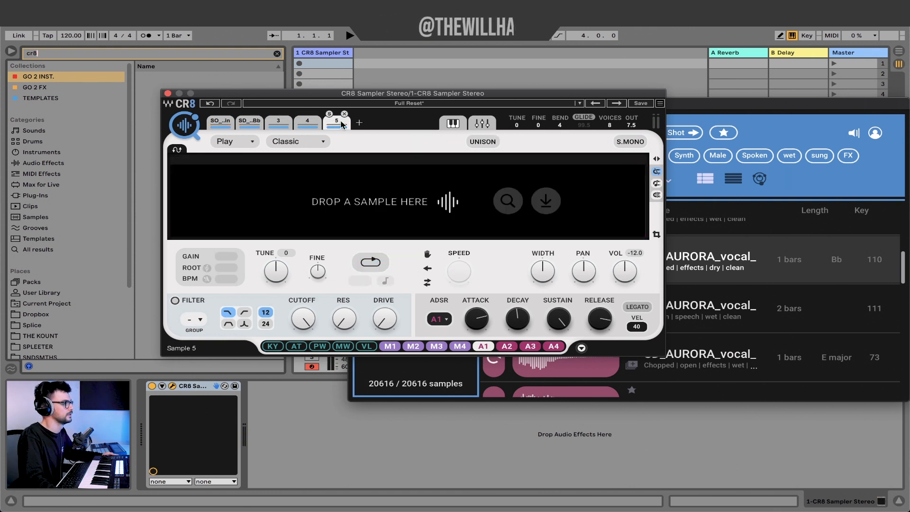
click(359, 123)
click(388, 123)
click(417, 123)
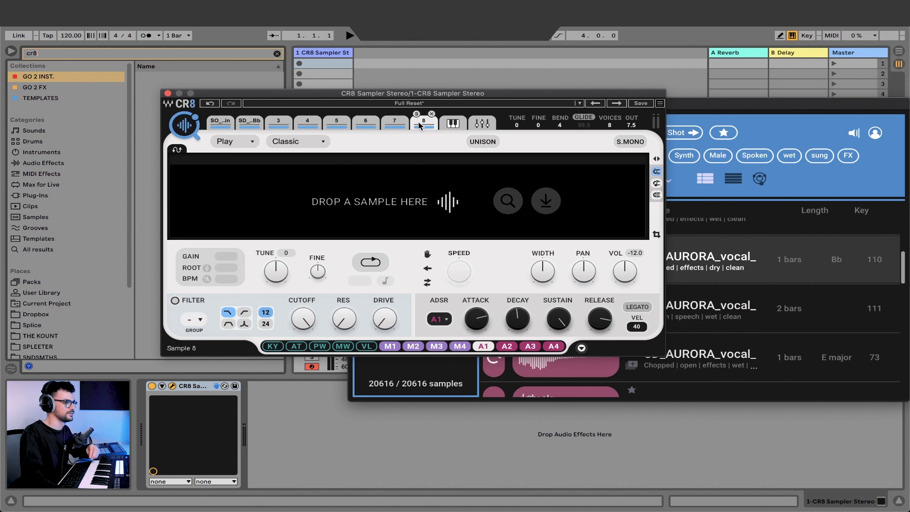
click(431, 113)
click(403, 114)
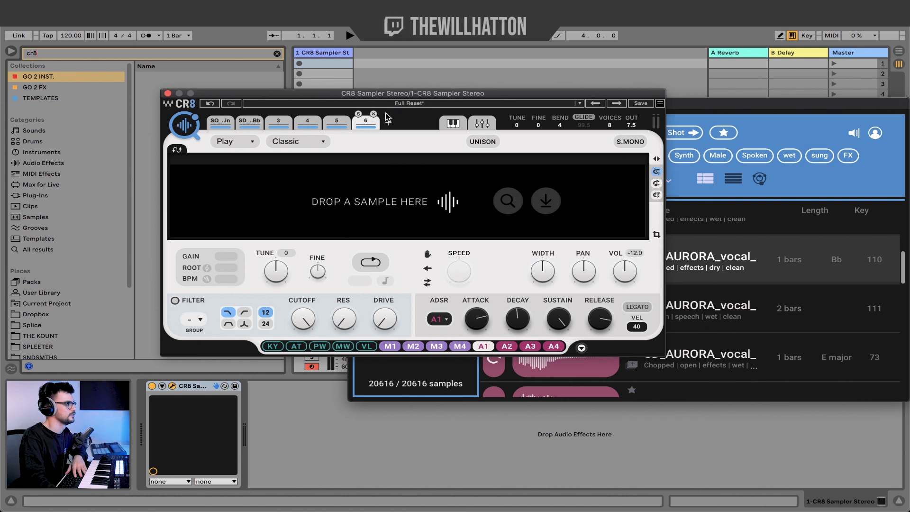
click(374, 113)
click(345, 114)
click(315, 114)
click(287, 114)
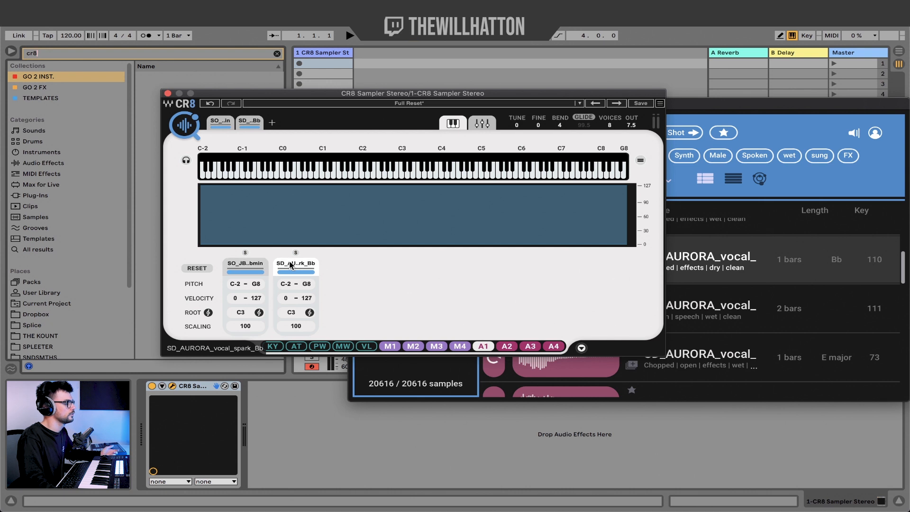
Step: In the key mapping, set the vocal sample's bottom velocity to 89 and adjust its lowest pitch
drag(296, 297, 295, 304)
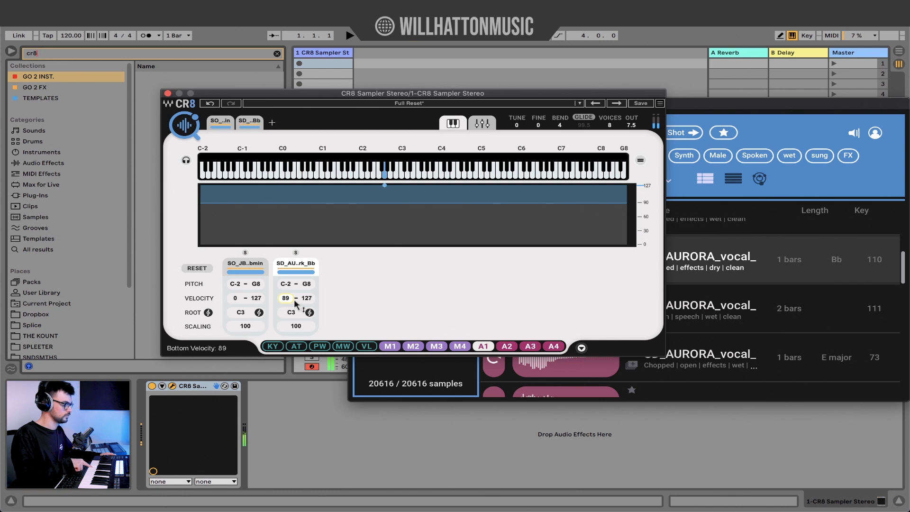
drag(286, 284, 285, 249)
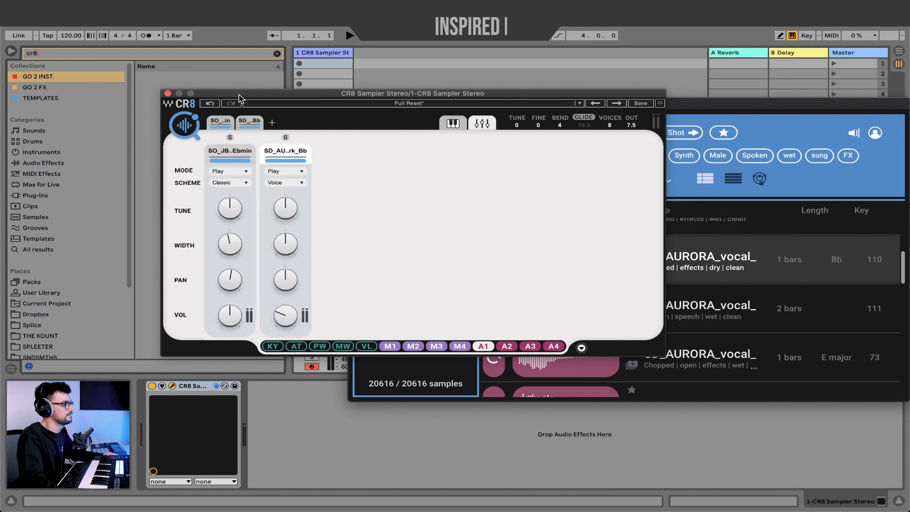
Step: Add samplers 3 to 5 and set the vocal sample's tune to 5 in the mixer overview
click(272, 123)
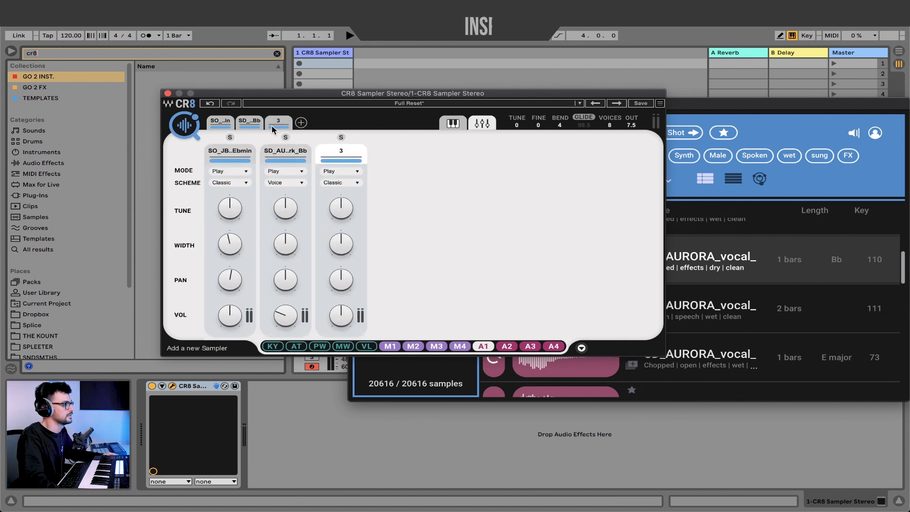
click(306, 123)
click(332, 124)
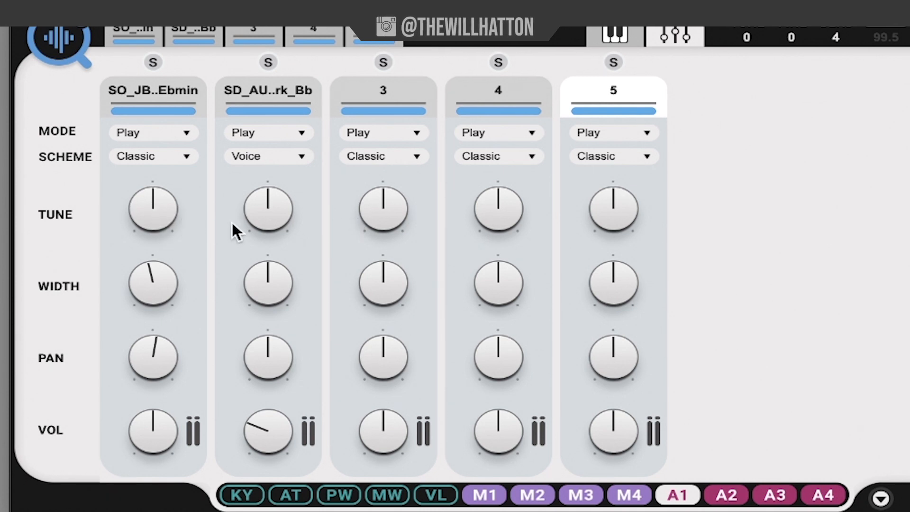
drag(276, 219, 277, 216)
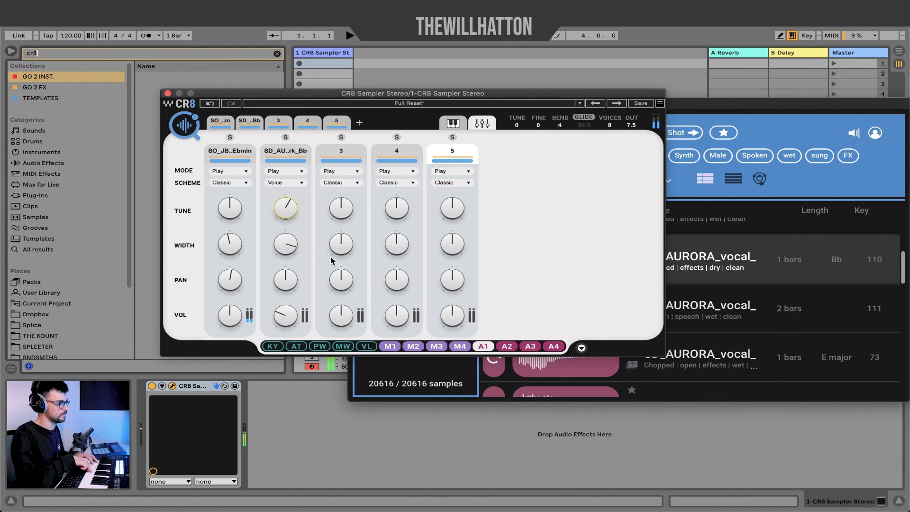
Step: Reopen the vocal sample, restore its loop to the full bar without a crossfade, and shorten the envelope release
click(220, 122)
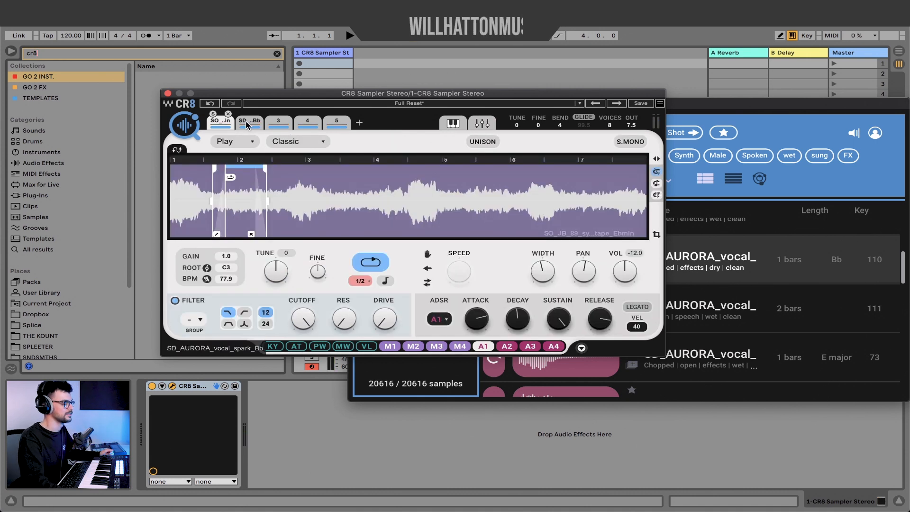
click(247, 123)
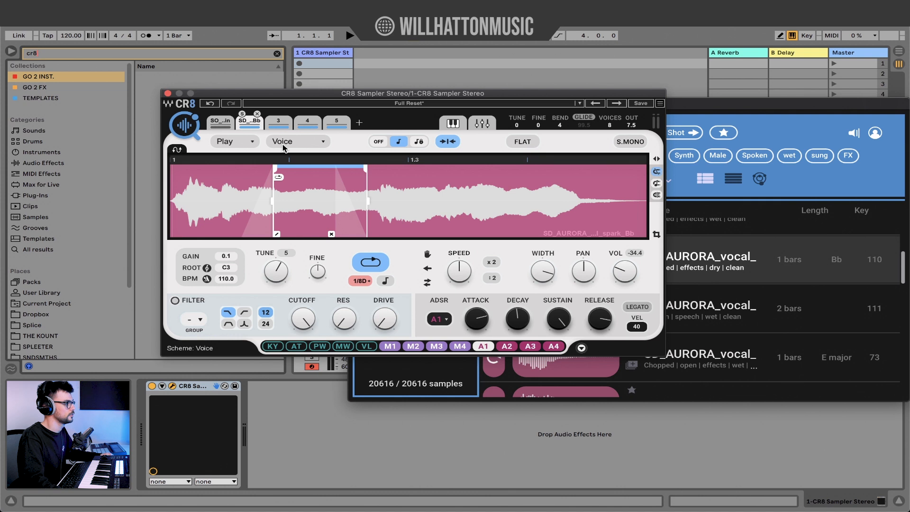
drag(276, 171, 260, 172)
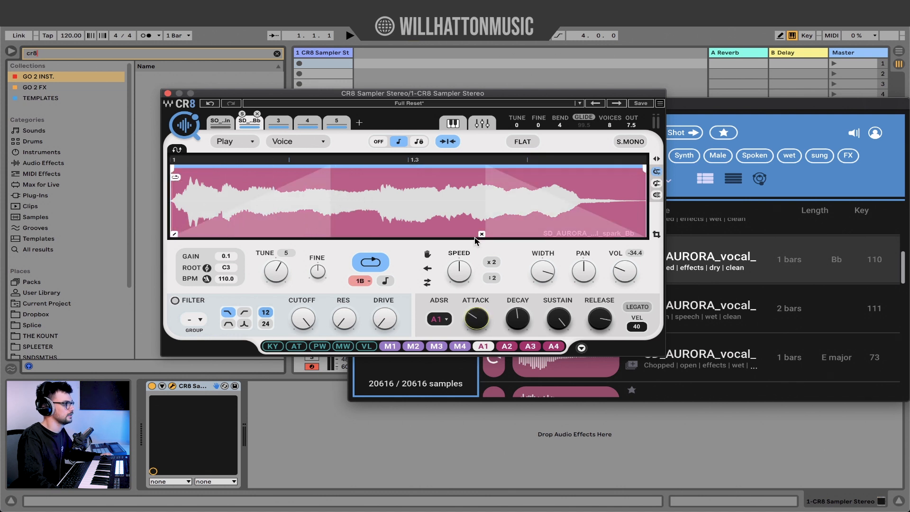
drag(483, 235, 621, 233)
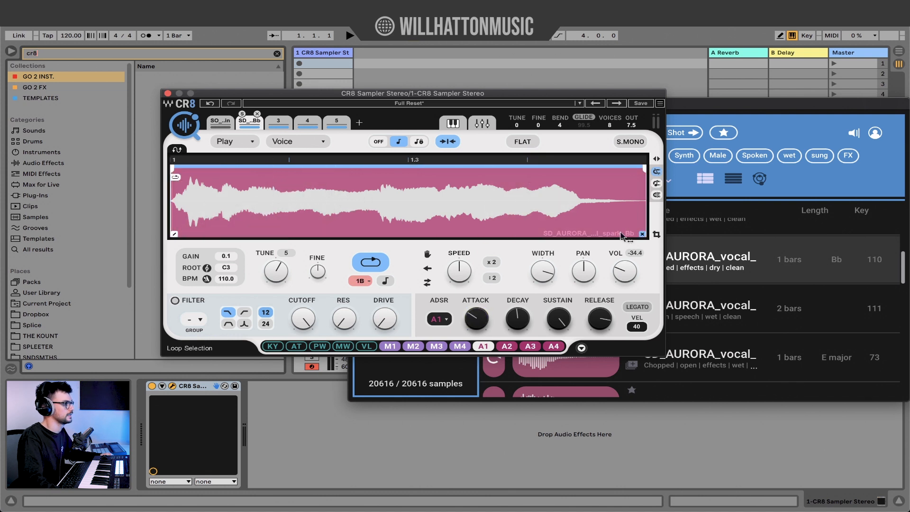
drag(600, 314, 606, 324)
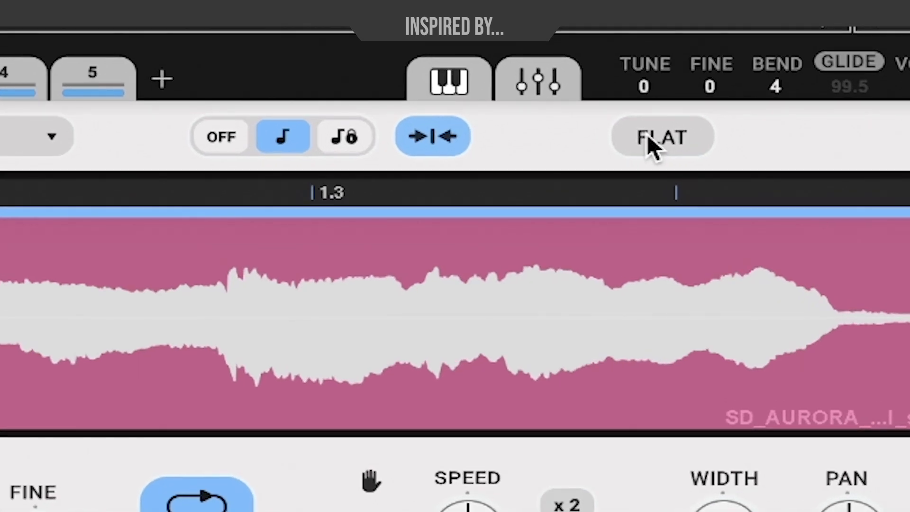
Step: Try the Flat option on the vocal sample and leave it switched off
click(650, 138)
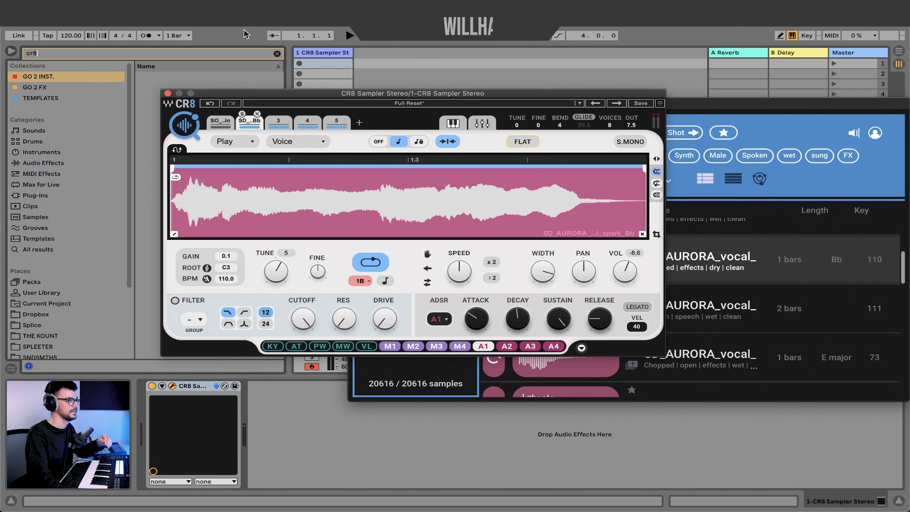
click(280, 122)
click(251, 122)
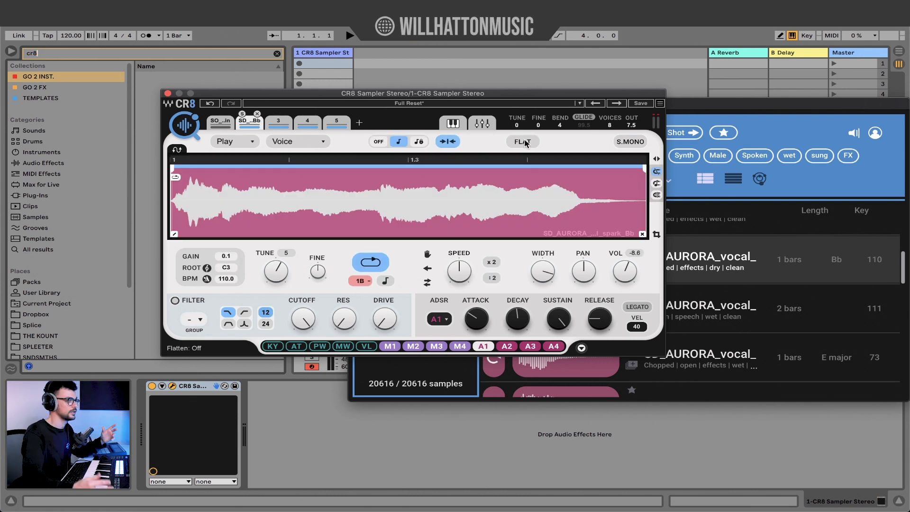
Step: Remove the vocal sampler and the three empty samplers, keeping only the synth sampler
click(257, 114)
click(257, 114)
click(257, 113)
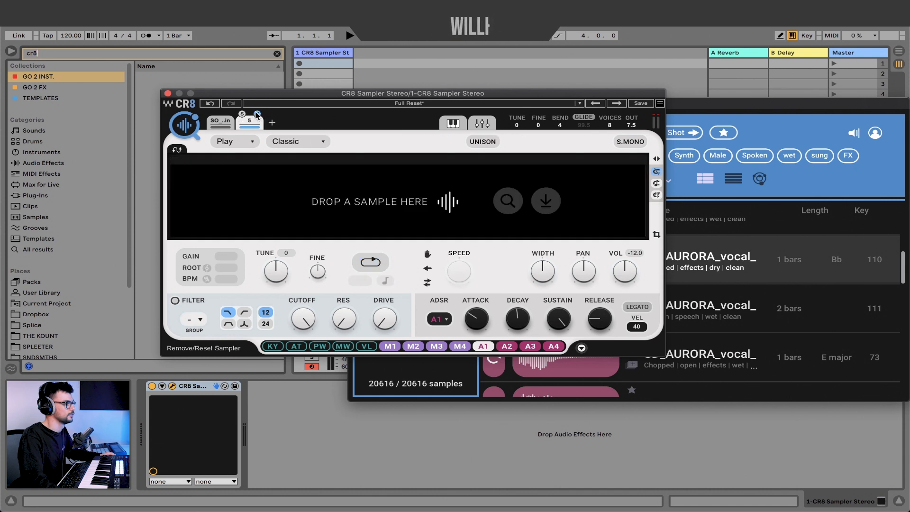
click(257, 114)
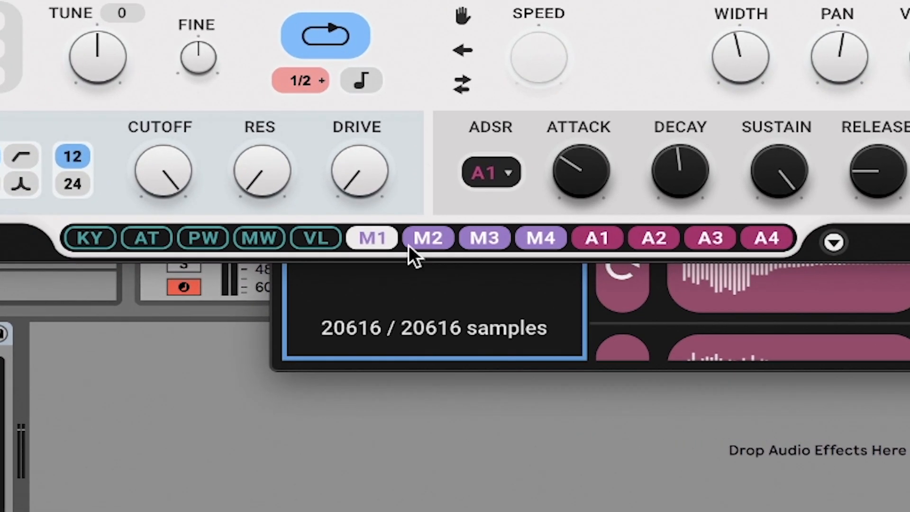
Step: Open the M1 modulator's LFO settings and assign M1 to the synth sample's filter cutoff
click(385, 271)
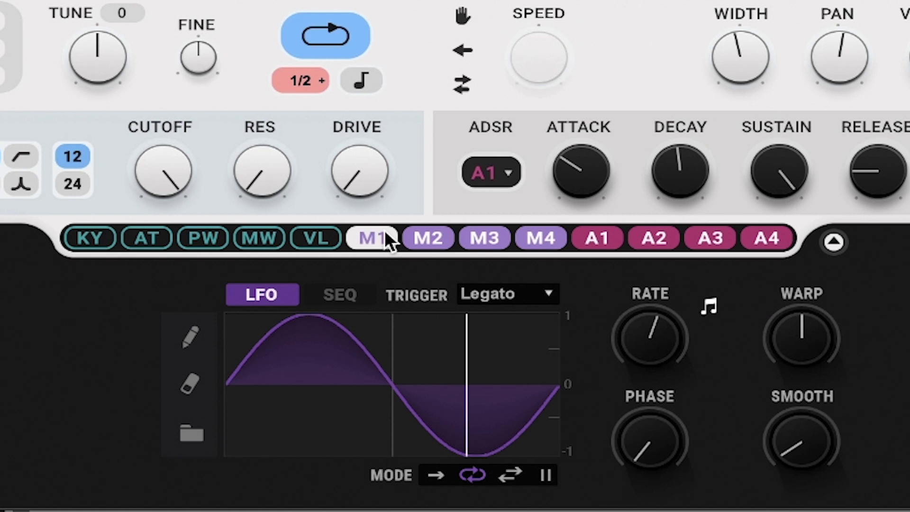
drag(385, 230, 174, 163)
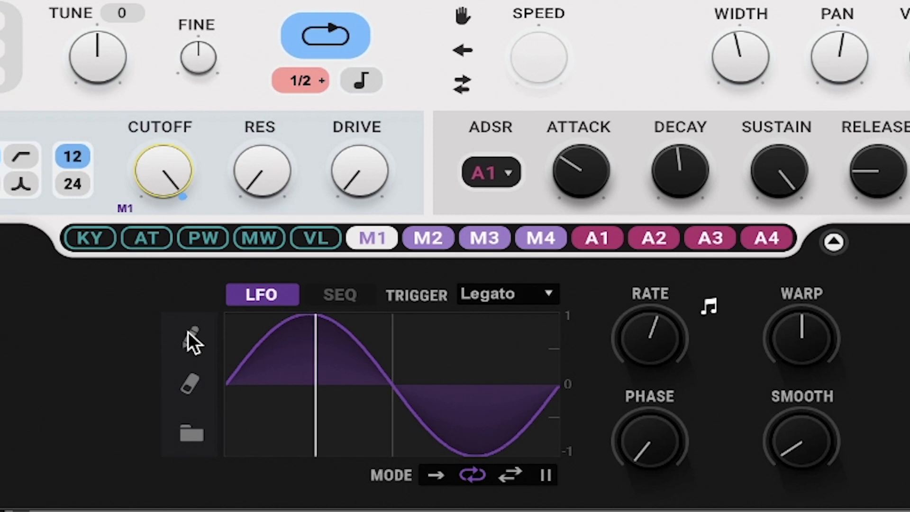
Step: Lower the synth sample's filter cutoff to slightly below its midpoint and raise M1's modulation depth so it sweeps the cutoff widely
drag(175, 135, 175, 192)
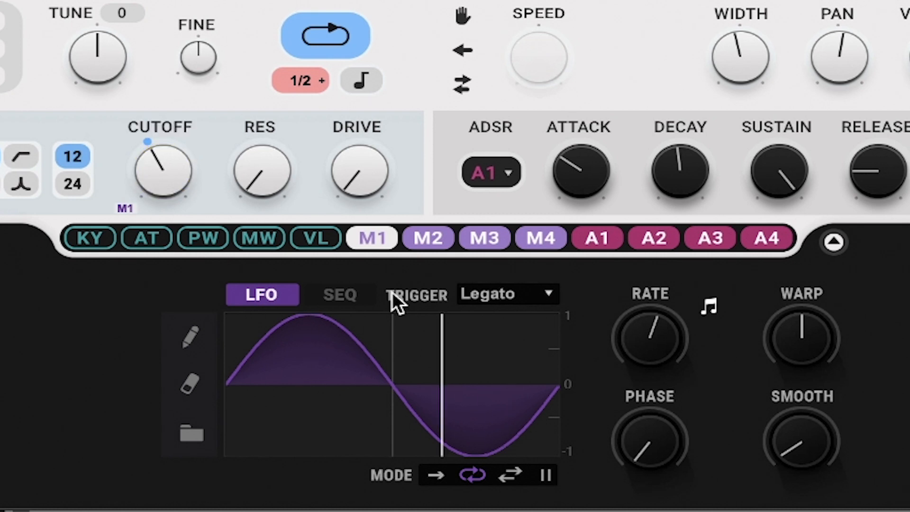
drag(124, 206, 118, 0)
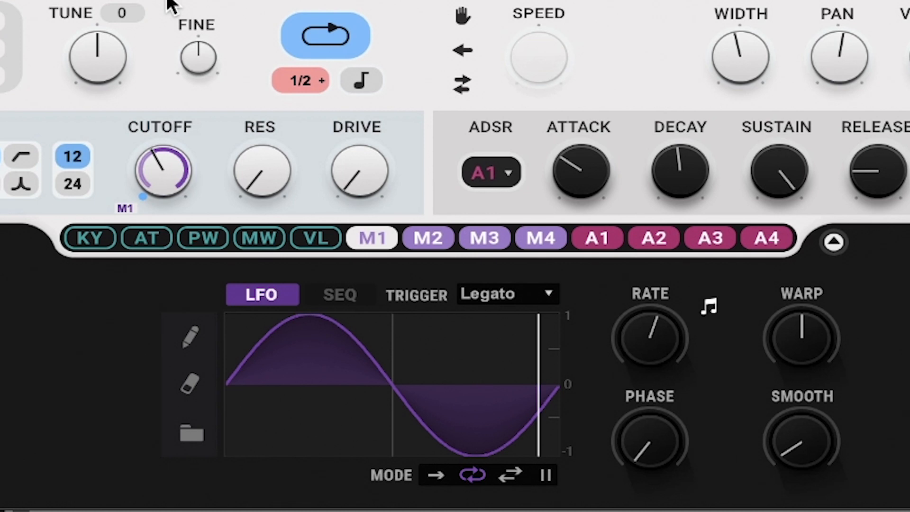
Step: Set the M2 modulator to sequencer mode and assign it to the synth sample's tune with a small positive modulation depth
click(429, 238)
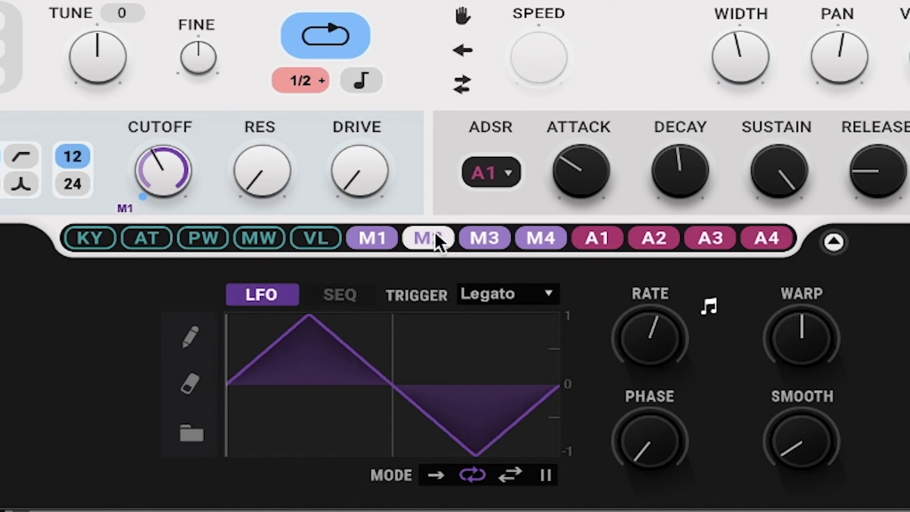
click(340, 295)
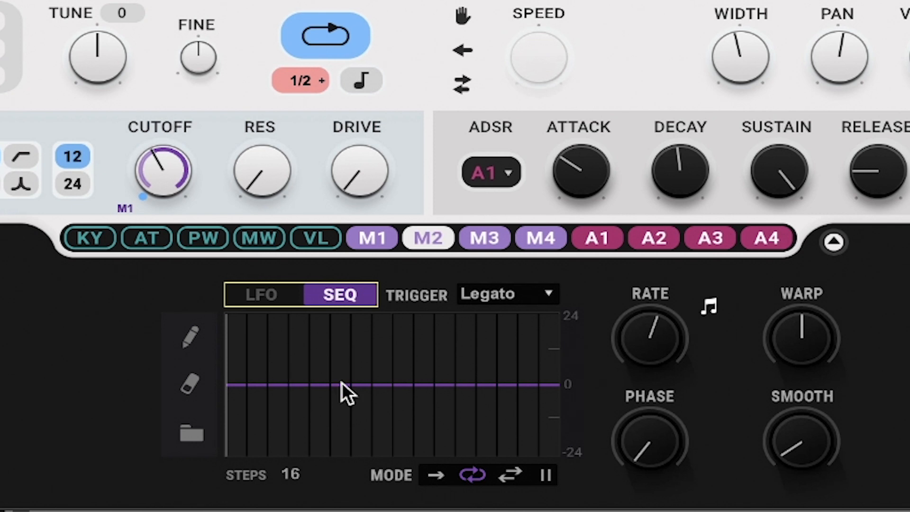
drag(428, 237, 99, 57)
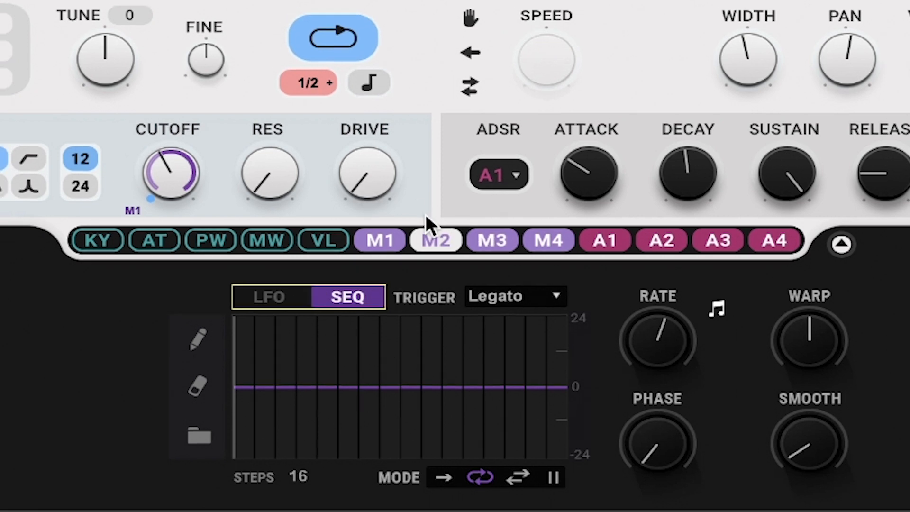
drag(137, 112, 137, 25)
Step: Draw a pitch pattern in M2's 16-step sequence, lowering steps 4 and 5 to about -2 and slightly raising steps 11 and 12
mouse_move(373, 404)
mouse_down()
mouse_move(373, 419)
mouse_move(363, 399)
mouse_move(378, 394)
mouse_up()
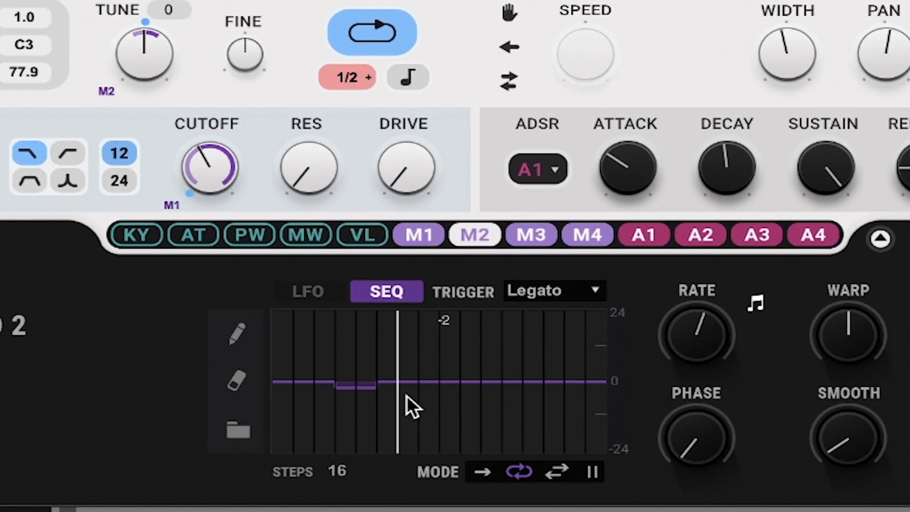
drag(479, 378, 499, 368)
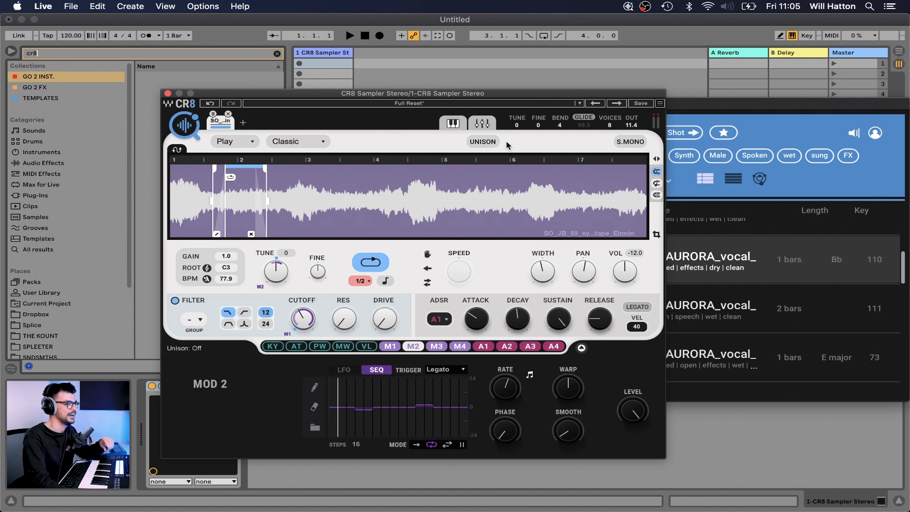
Step: Switch to the COSMOS Sample Finder with its vocal sample results
click(734, 107)
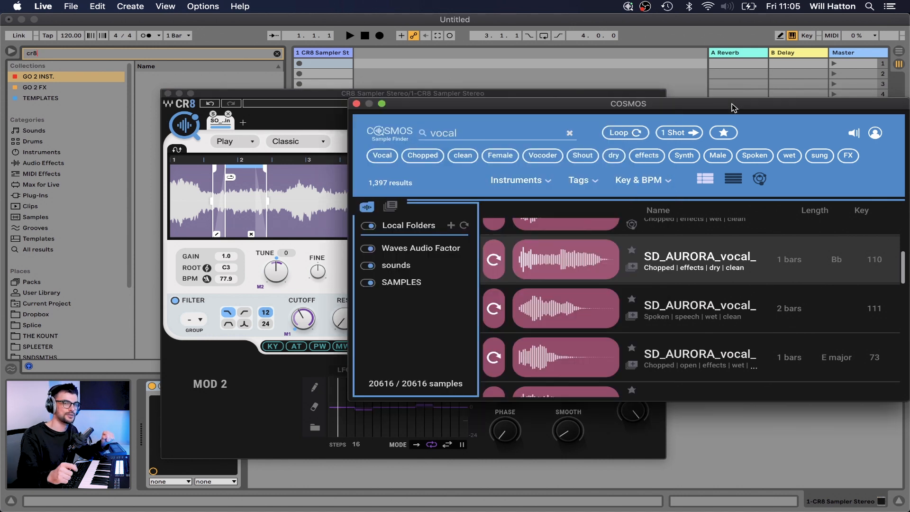